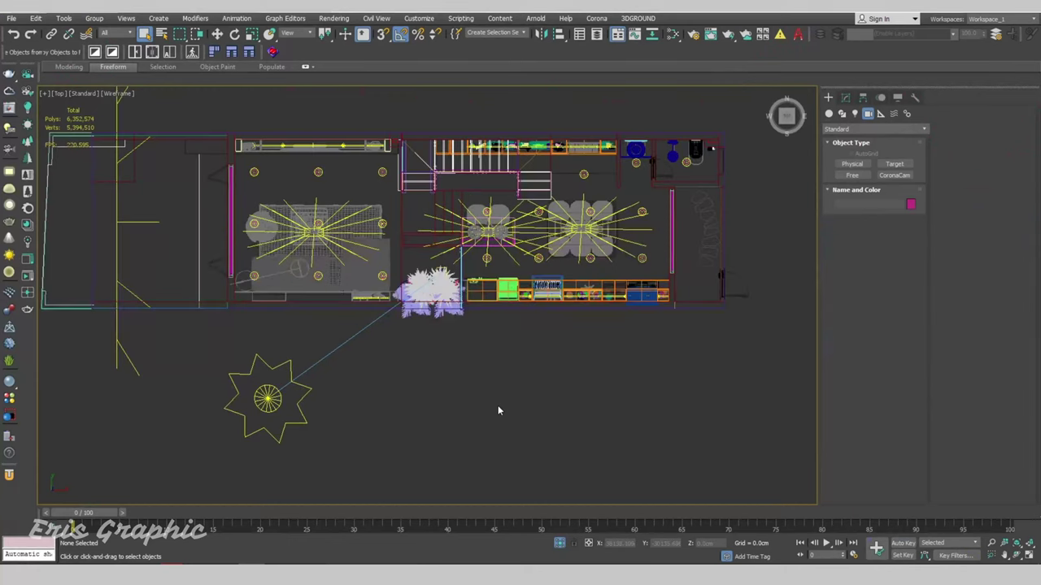
- Pan the Top viewport to frame the interior floor plan from above
{"action": "middle_click_drag", "start_coordinate": [498, 411], "coordinate": [553, 420]}
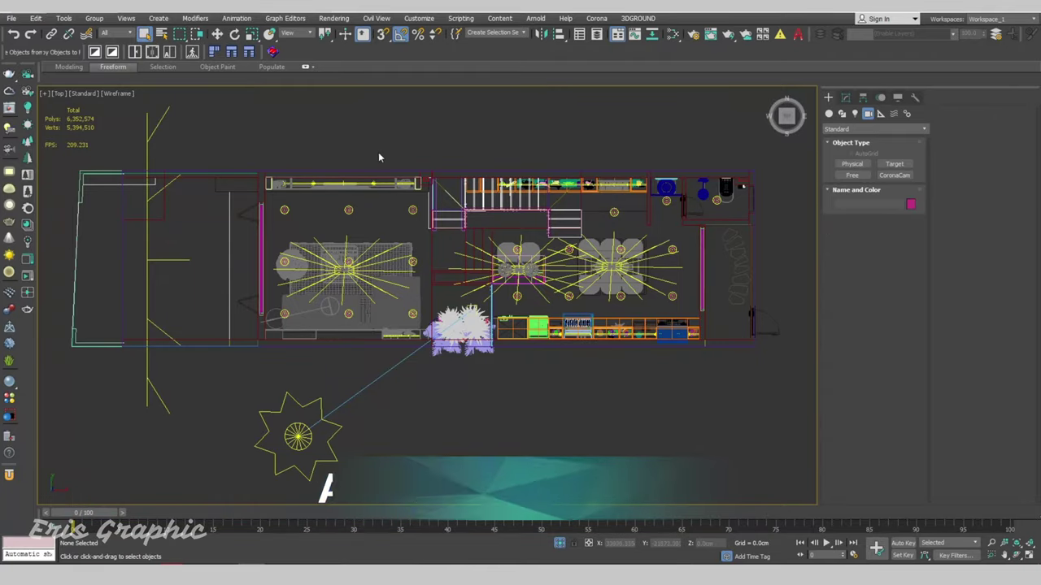
{"action": "middle_click_drag", "start_coordinate": [402, 146], "coordinate": [410, 160]}
{"action": "mouse_move", "coordinate": [374, 209]}
{"action": "middle_mouse_down", "text": "alt"}
{"action": "mouse_move", "coordinate": [456, 220]}
{"action": "mouse_move", "coordinate": [488, 268]}
{"action": "middle_mouse_up", "text": "alt"}
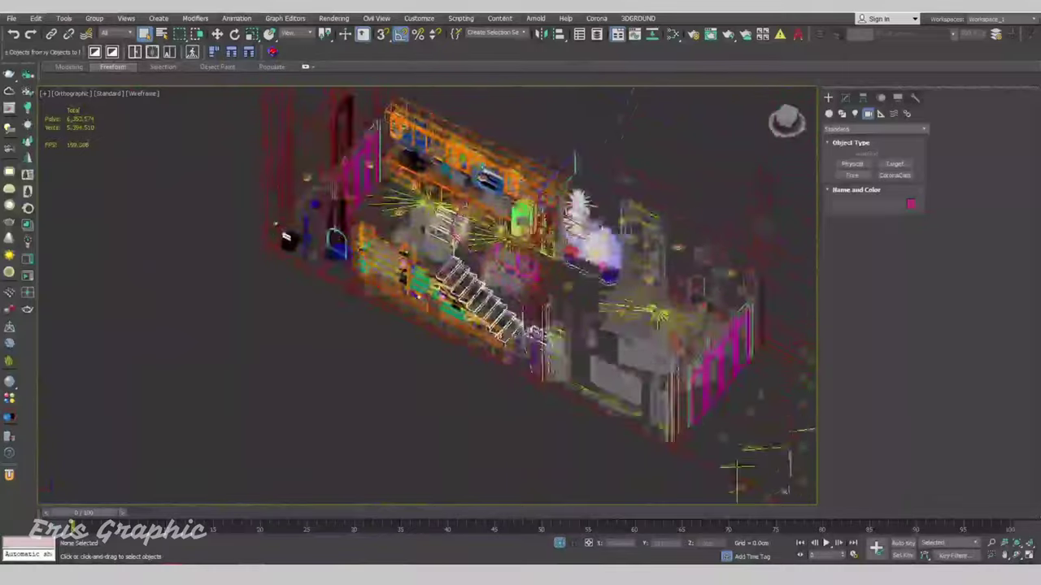
{"action": "scroll", "coordinate": [501, 244], "scroll_direction": "up", "scroll_amount": 2}
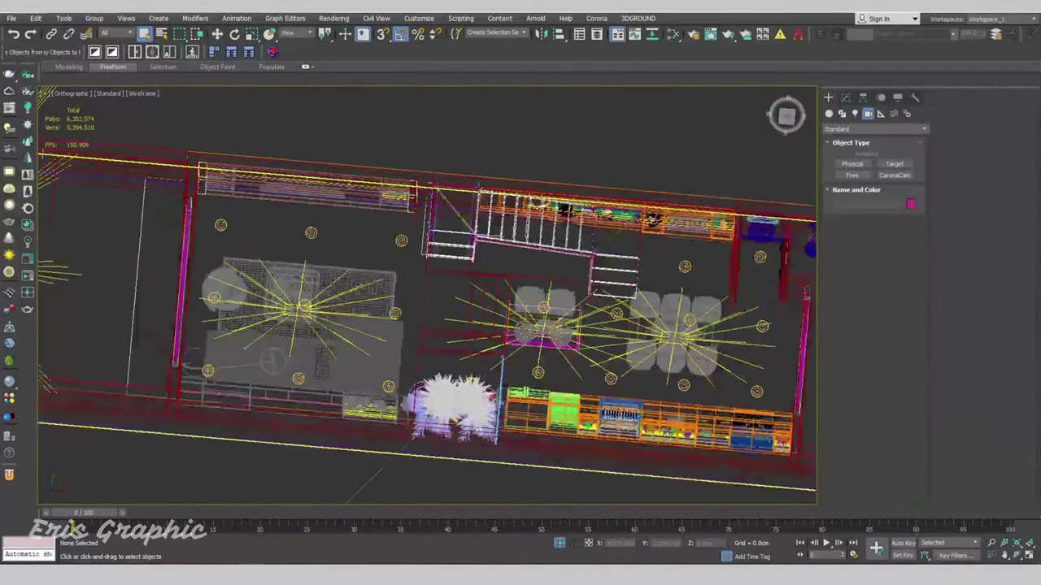
{"action": "scroll", "coordinate": [380, 203], "scroll_direction": "down", "scroll_amount": 5}
{"action": "left_click_drag", "start_coordinate": [167, 139], "coordinate": [613, 439]}
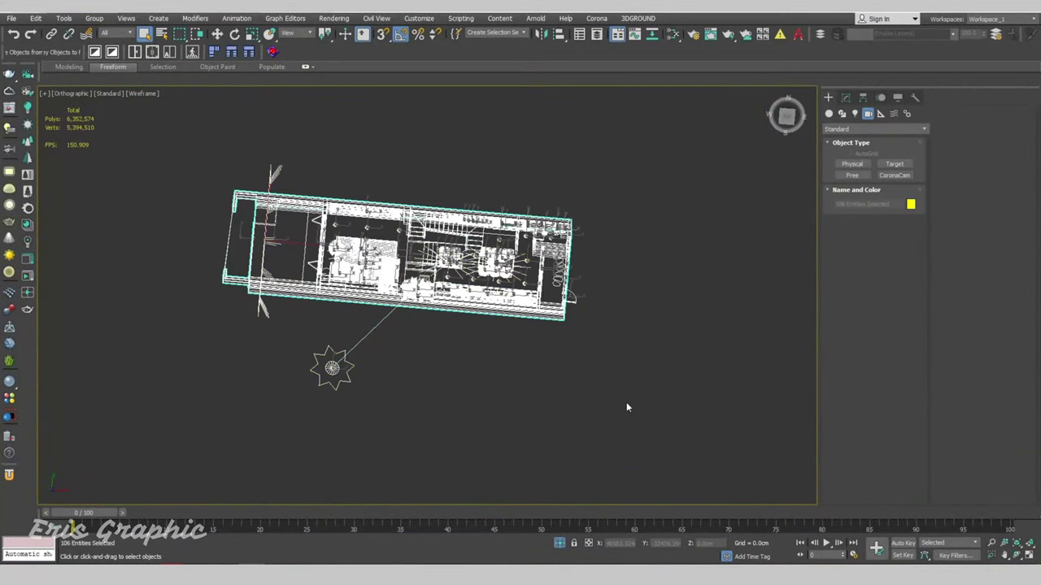
{"action": "key", "text": "t"}
{"action": "middle_click_drag", "start_coordinate": [524, 358], "coordinate": [502, 476]}
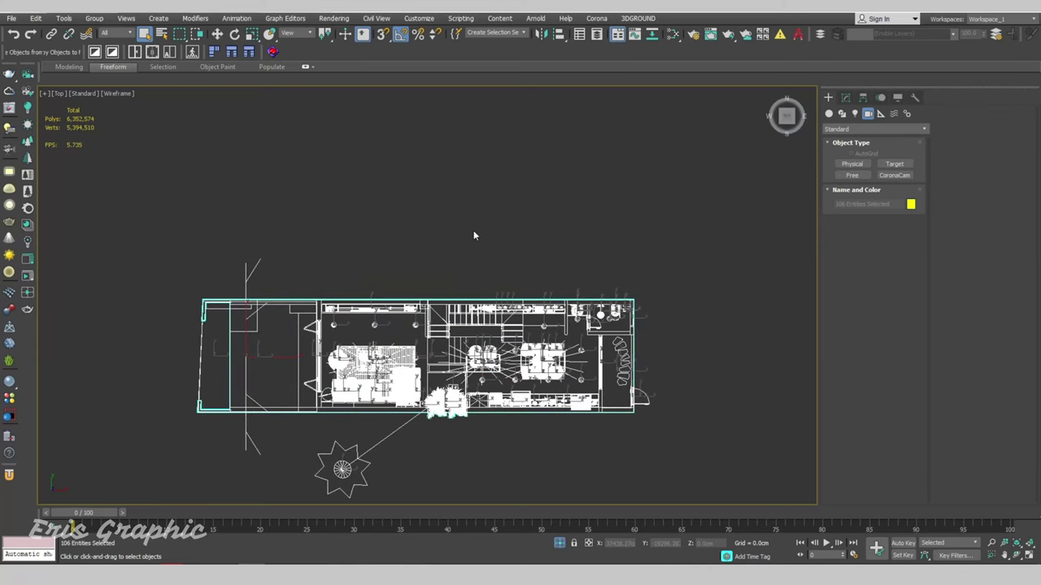
{"action": "left_click", "coordinate": [479, 240]}
- Limit selection to Cameras and draw a targeted CoronaCam below the floor plan in Top view
{"action": "left_click", "coordinate": [124, 34]}
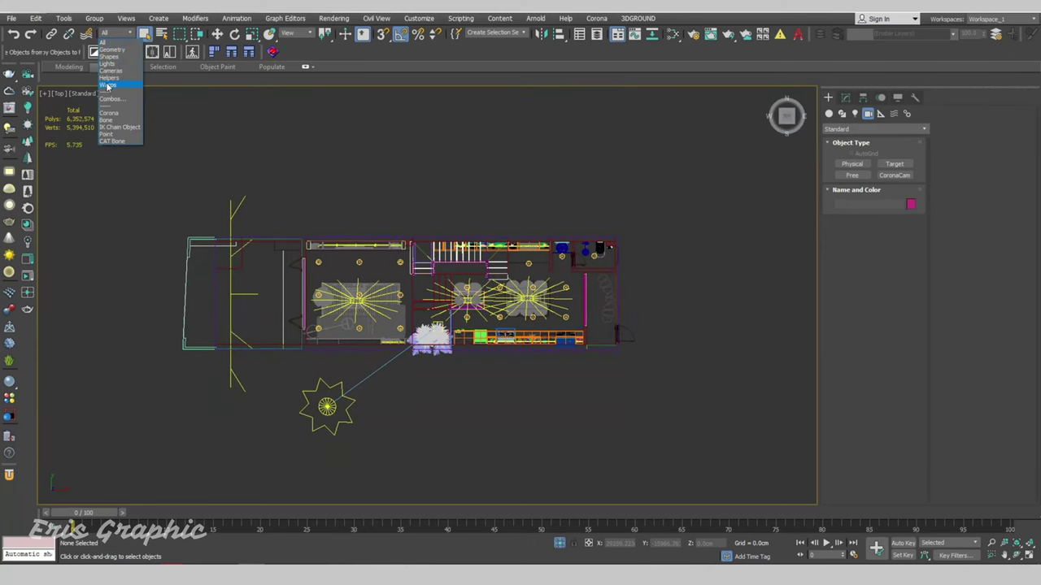
{"action": "left_click", "coordinate": [109, 76]}
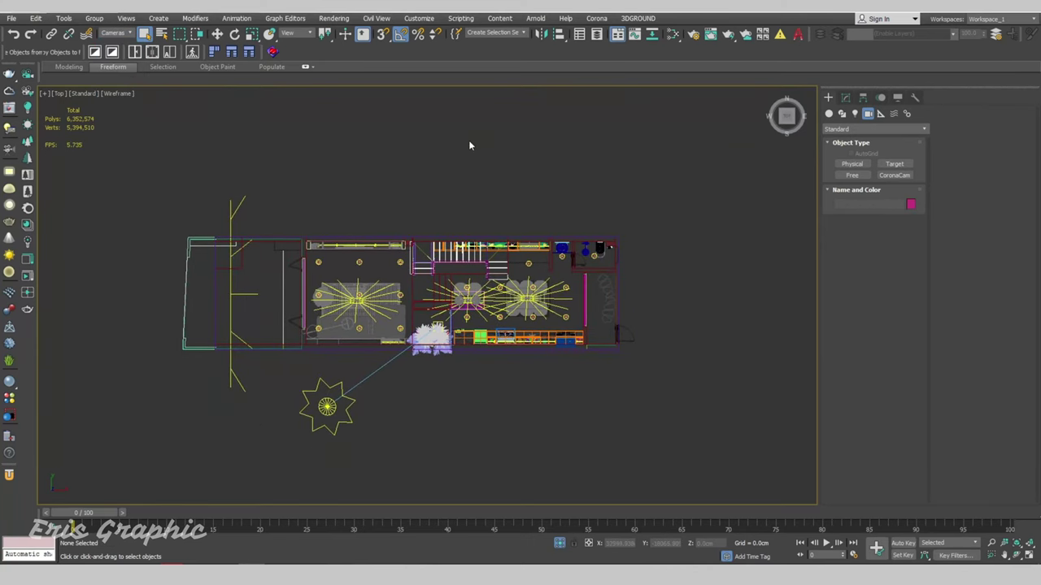
{"action": "left_click", "coordinate": [894, 175]}
{"action": "middle_click_drag", "start_coordinate": [584, 420], "coordinate": [600, 355]}
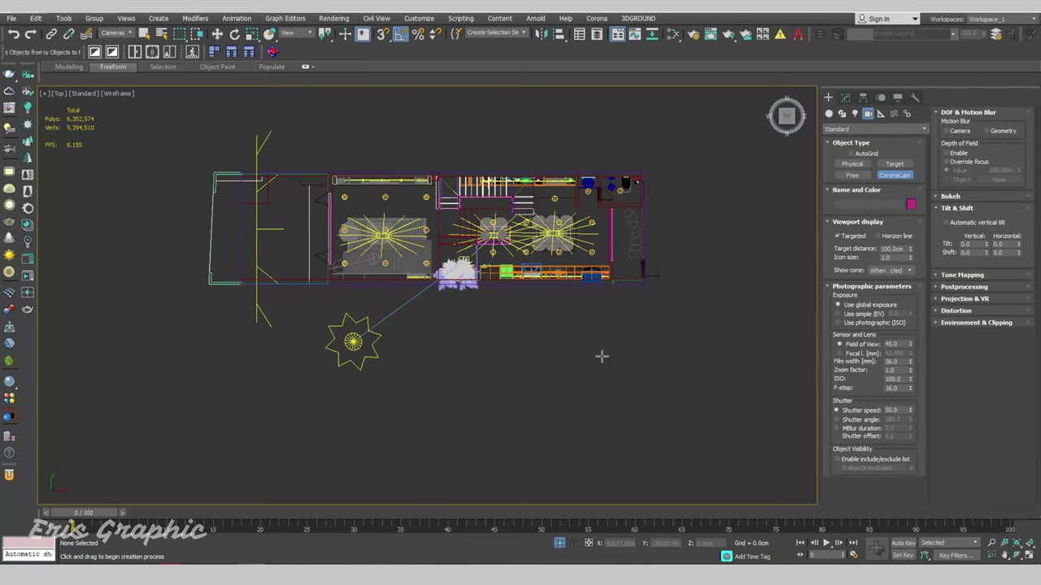
{"action": "mouse_move", "coordinate": [535, 359]}
{"action": "left_mouse_down"}
{"action": "mouse_move", "coordinate": [433, 356]}
{"action": "mouse_move", "coordinate": [680, 432]}
{"action": "left_mouse_up"}
{"action": "right_click", "coordinate": [405, 339]}
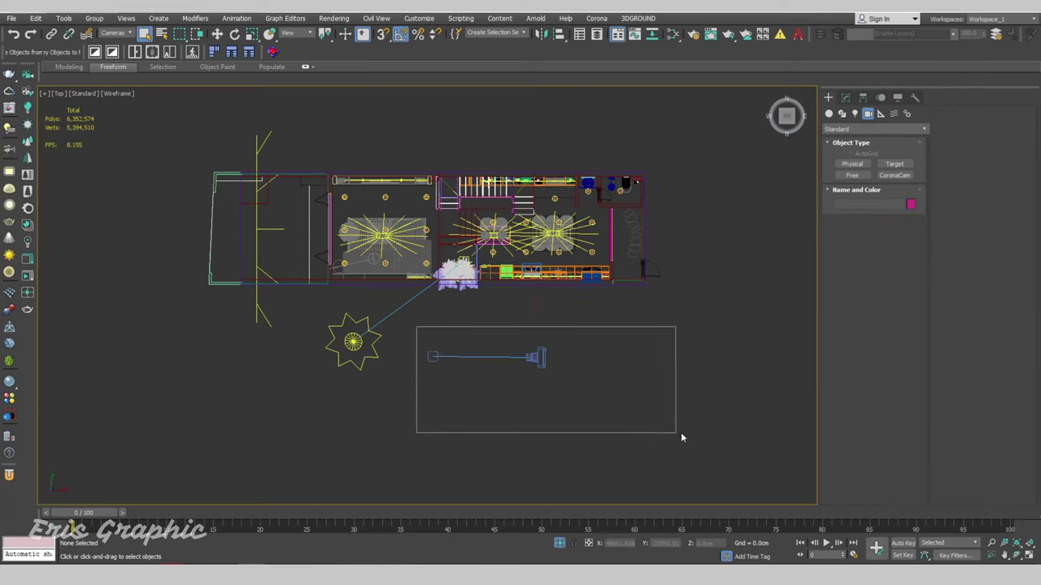
{"action": "middle_click_drag", "start_coordinate": [636, 383], "coordinate": [589, 369]}
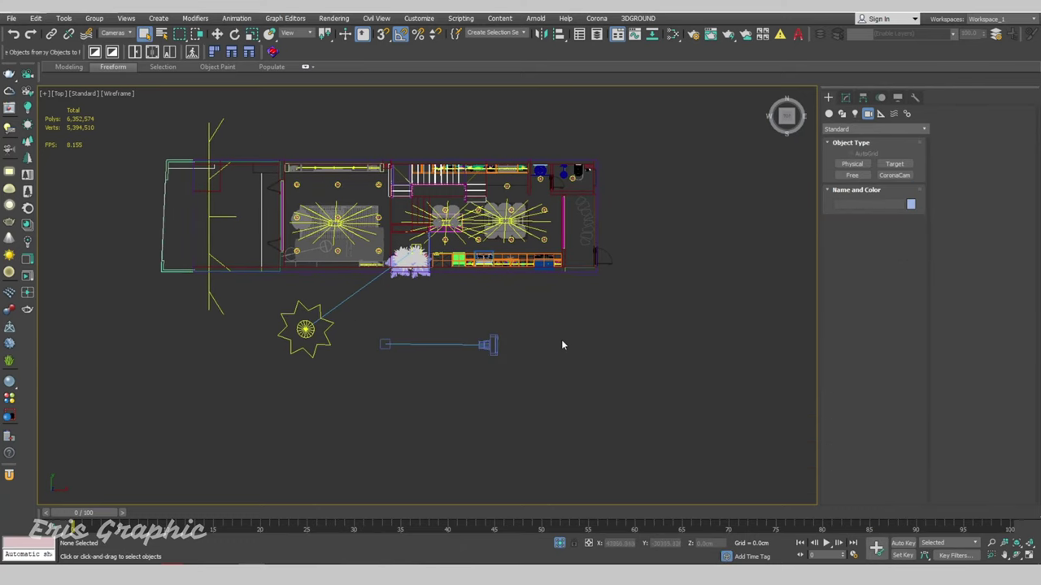
- Switch CoronaCamera001's projection type to Spherical 360° under Projection & VR
{"action": "left_click", "coordinate": [846, 98]}
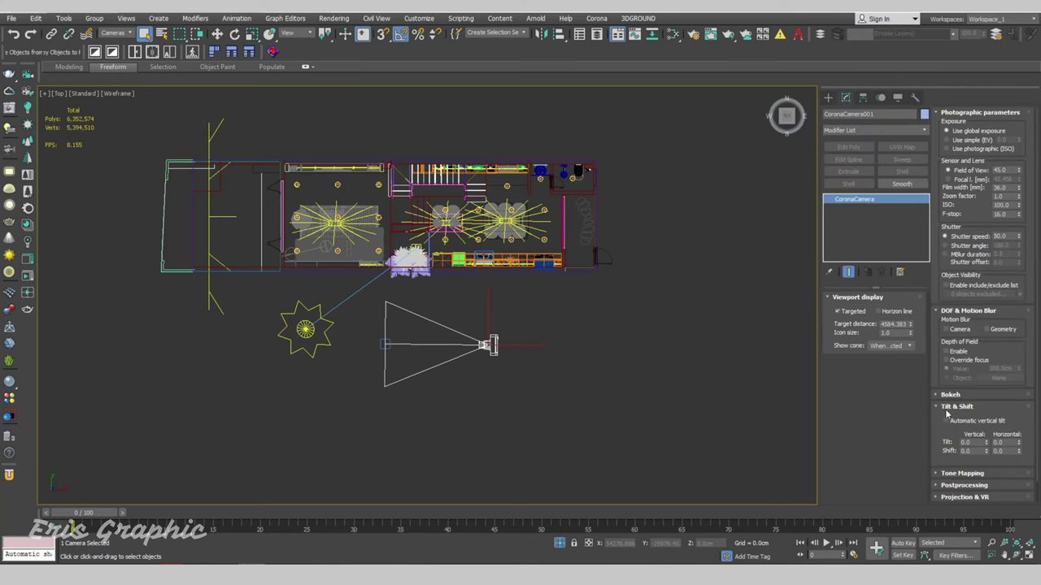
{"action": "left_click", "coordinate": [942, 114]}
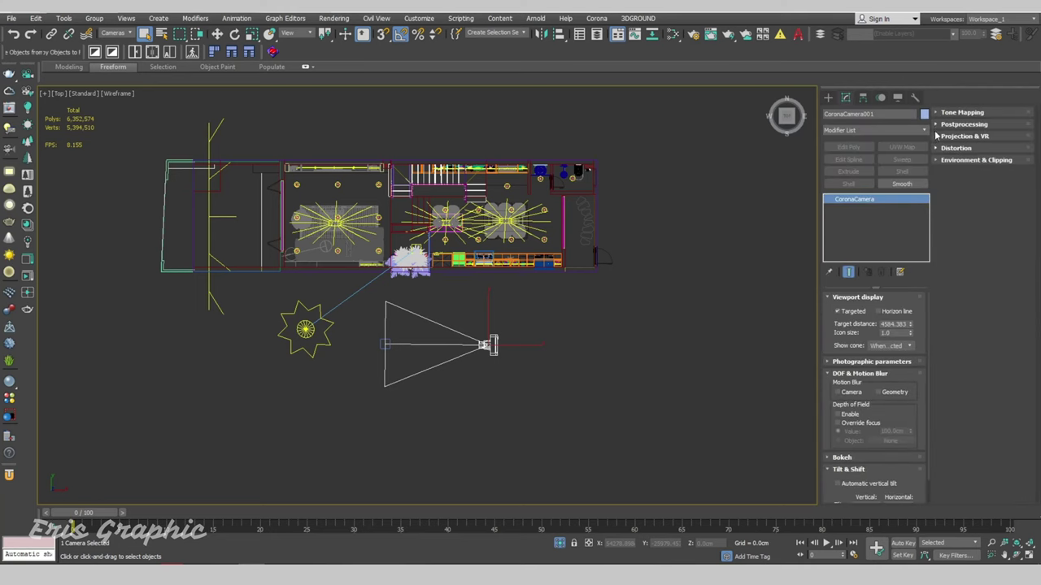
{"action": "left_click", "coordinate": [937, 138]}
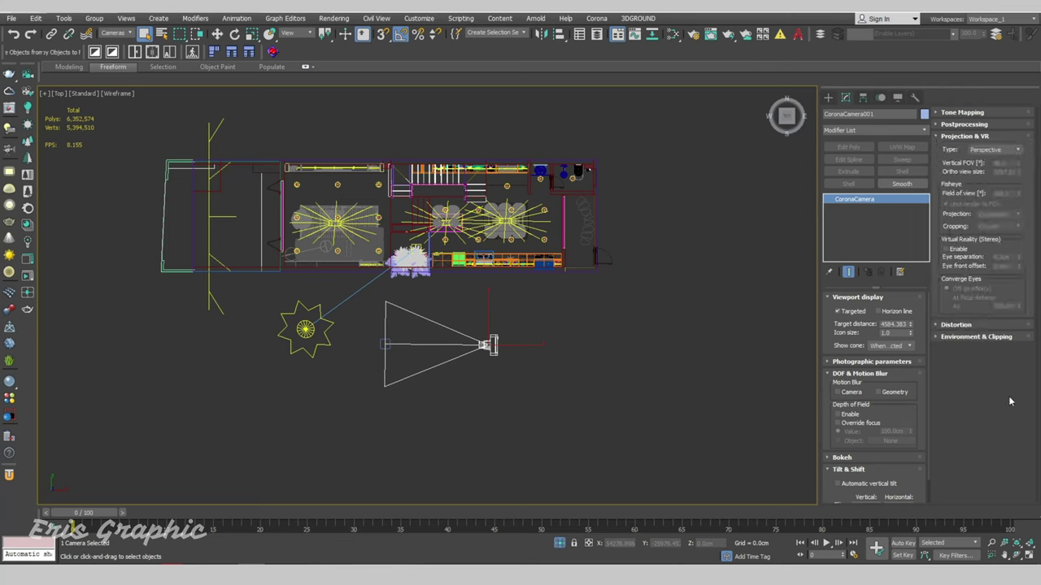
{"action": "left_click", "coordinate": [1021, 152]}
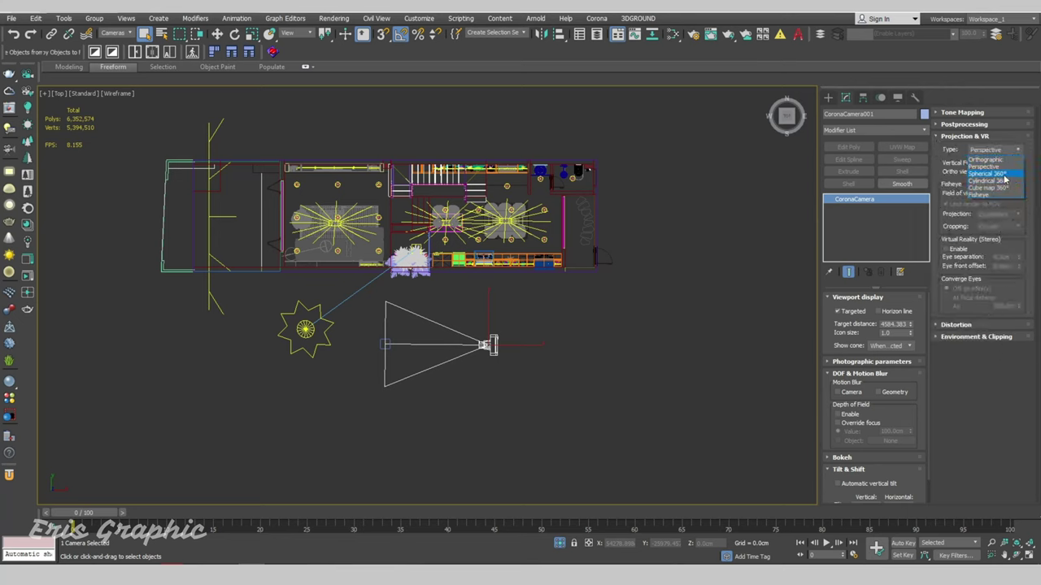
{"action": "left_click", "coordinate": [1003, 176]}
- Select the spherical camera, orbit to a three-quarter view of the room, and activate Move
{"action": "left_click_drag", "start_coordinate": [564, 309], "coordinate": [344, 388]}
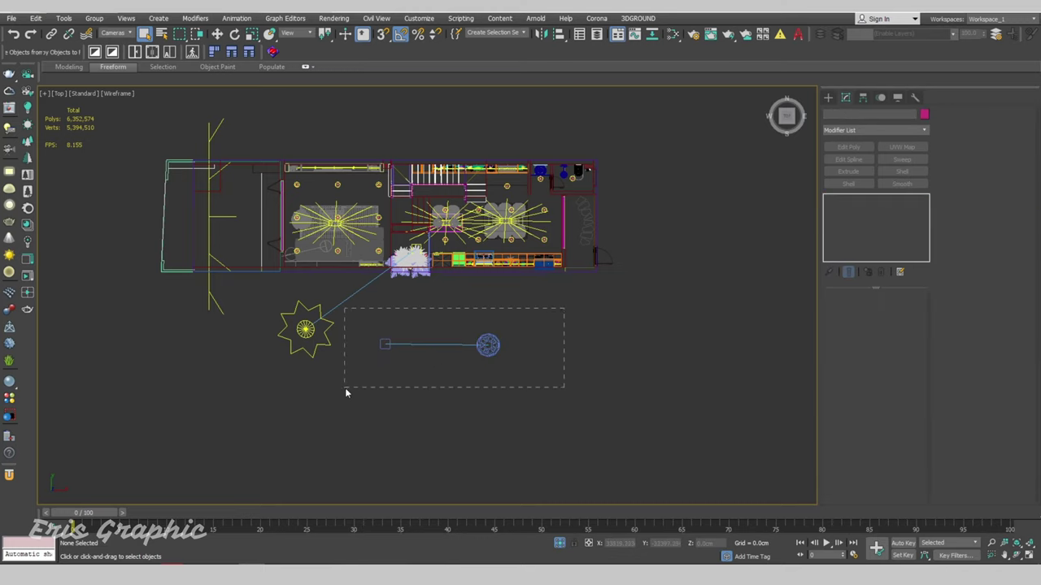
{"action": "left_click_drag", "start_coordinate": [355, 319], "coordinate": [558, 382]}
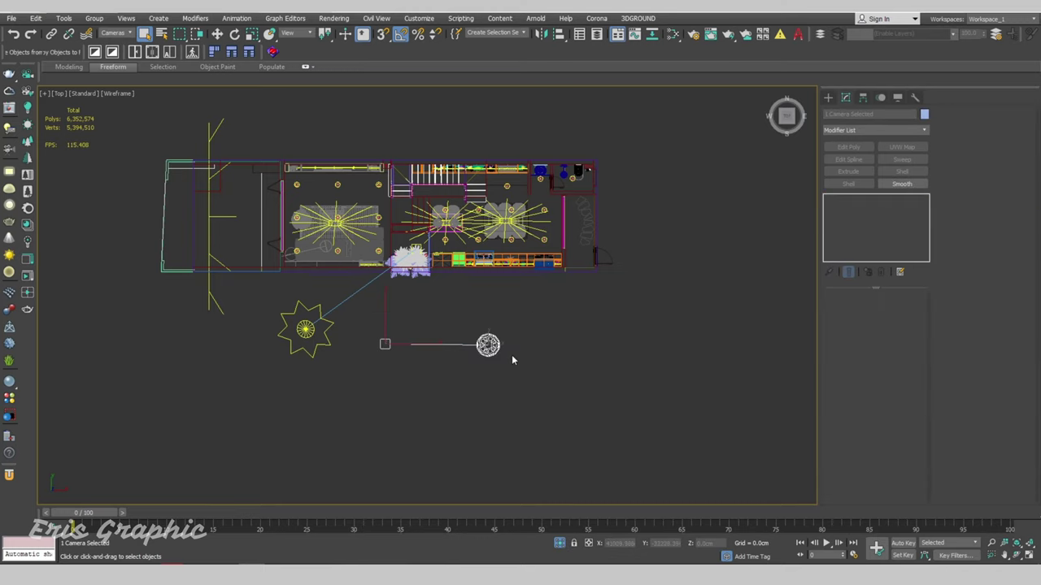
{"action": "scroll", "coordinate": [462, 316], "scroll_direction": "up", "scroll_amount": 3}
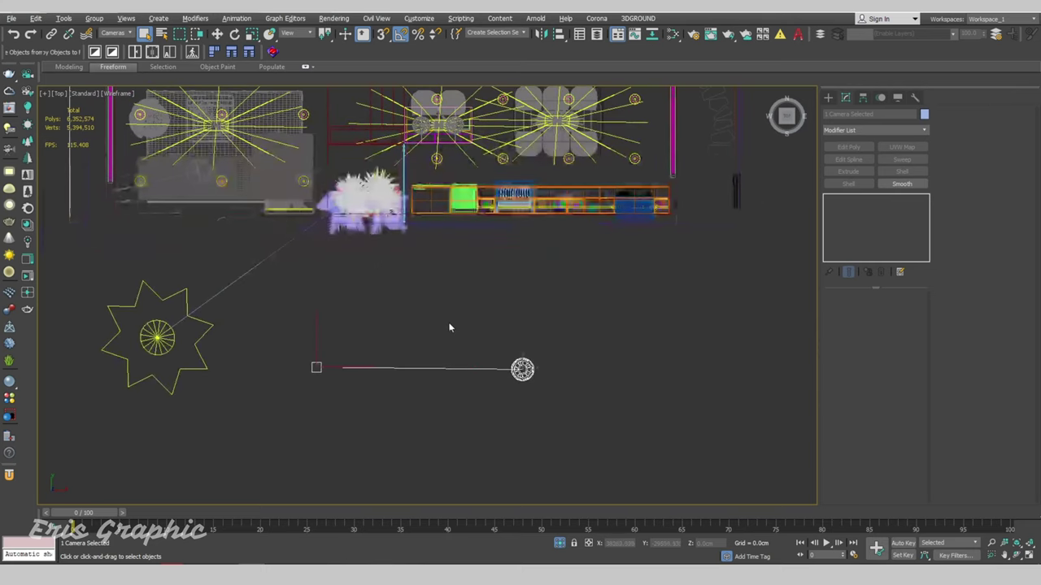
{"action": "scroll", "coordinate": [460, 322], "scroll_direction": "down", "scroll_amount": 3}
{"action": "scroll", "coordinate": [429, 319], "scroll_direction": "up", "scroll_amount": 2}
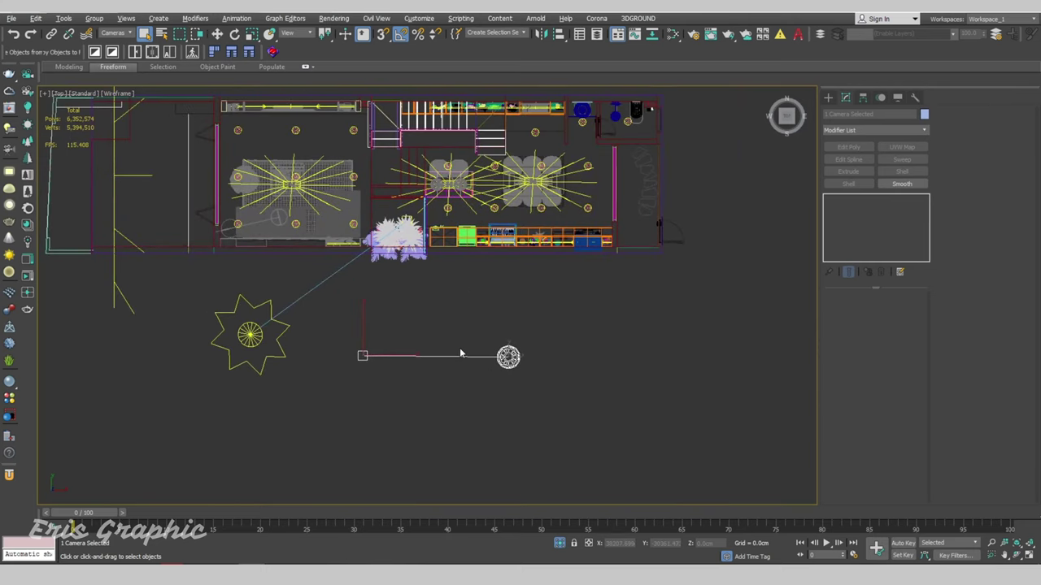
{"action": "scroll", "coordinate": [451, 368], "scroll_direction": "down", "scroll_amount": 2}
{"action": "middle_click_drag", "start_coordinate": [458, 379], "coordinate": [467, 306], "text": "alt"}
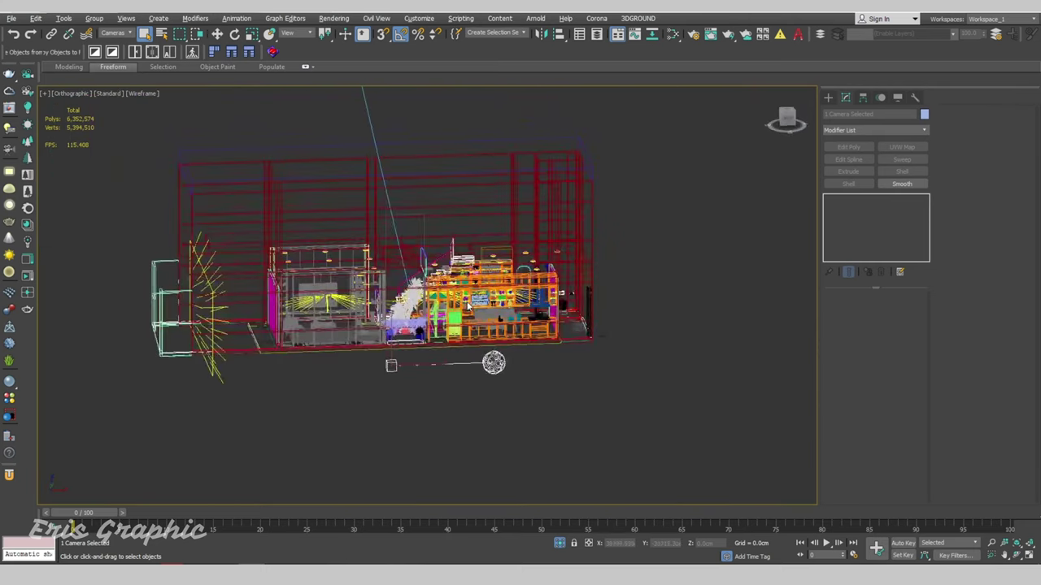
{"action": "scroll", "coordinate": [451, 356], "scroll_direction": "up", "scroll_amount": 3}
{"action": "scroll", "coordinate": [452, 368], "scroll_direction": "down", "scroll_amount": 1}
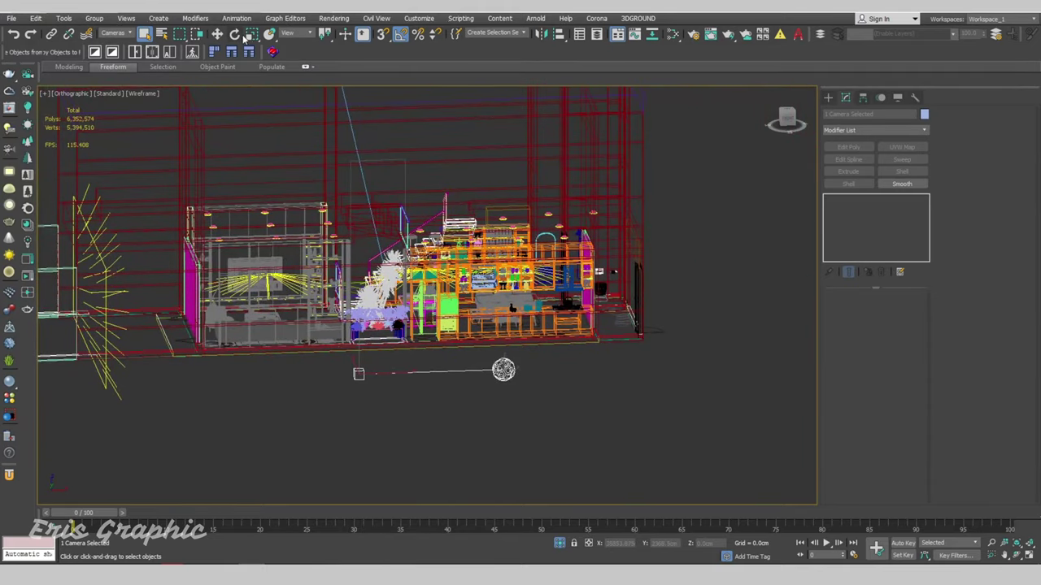
{"action": "left_click", "coordinate": [217, 34]}
{"action": "mouse_move", "coordinate": [599, 444]}
{"action": "middle_mouse_down", "text": "alt"}
{"action": "mouse_move", "coordinate": [535, 448]}
{"action": "mouse_move", "coordinate": [560, 393]}
{"action": "mouse_move", "coordinate": [528, 445]}
{"action": "middle_mouse_up", "text": "alt"}
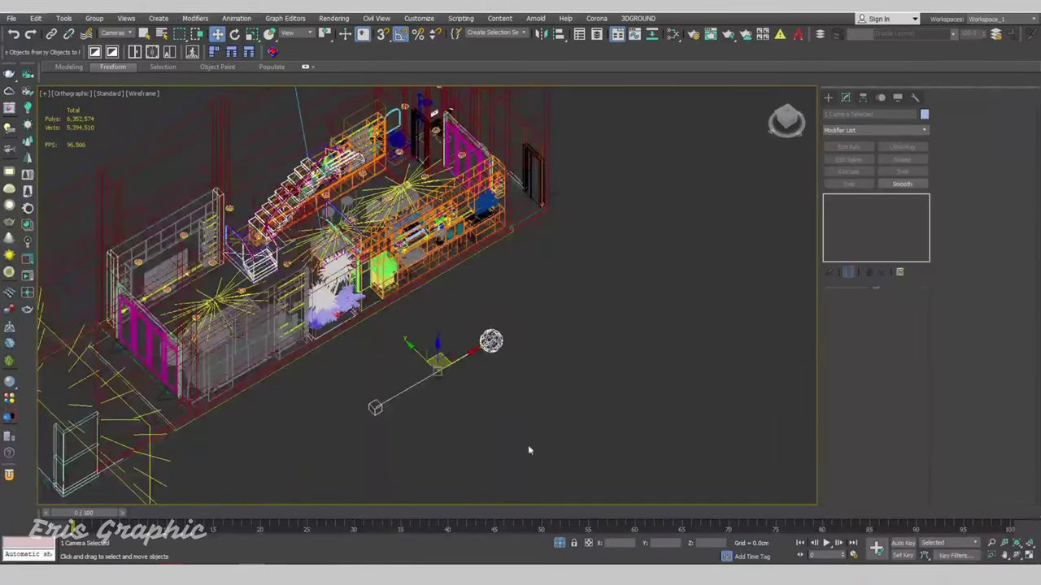
- Raise the camera with a typed Z offset of 1200, then deselect it
{"action": "left_click", "coordinate": [588, 543]}
{"action": "left_click", "coordinate": [705, 543]}
{"action": "type", "text": "1200"}
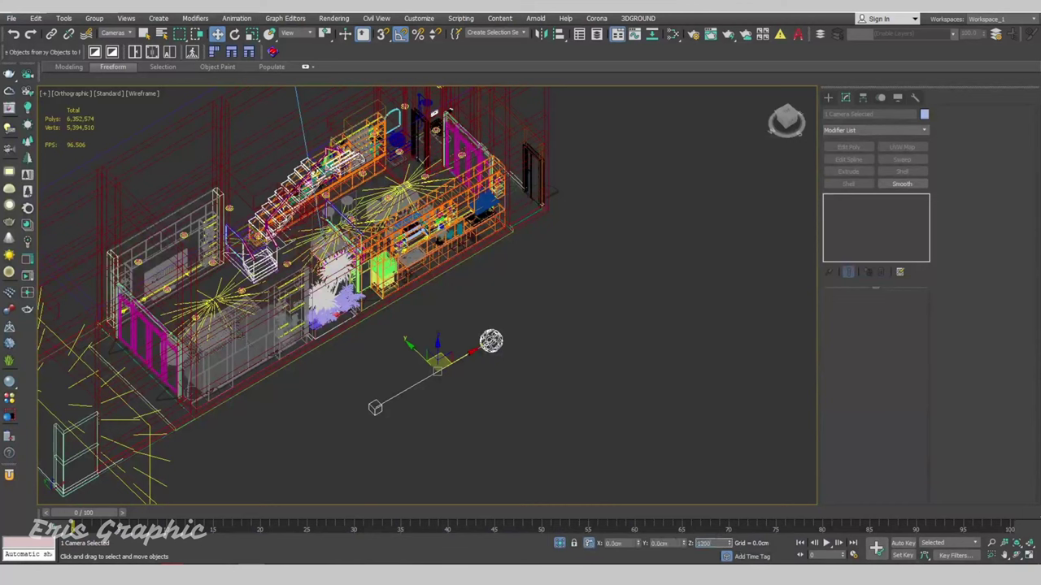
{"action": "key", "text": "Return"}
{"action": "type", "text": "0"}
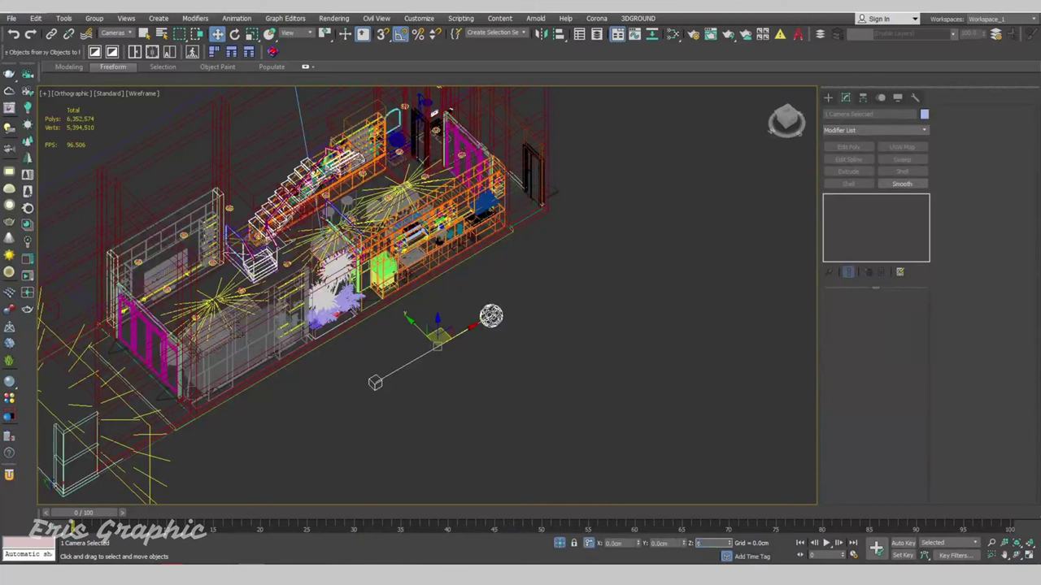
{"action": "left_click", "coordinate": [520, 366]}
{"action": "scroll", "coordinate": [499, 328], "scroll_direction": "up", "scroll_amount": 2}
{"action": "scroll", "coordinate": [504, 326], "scroll_direction": "up", "scroll_amount": 2}
{"action": "mouse_move", "coordinate": [525, 278]}
{"action": "left_mouse_down"}
{"action": "mouse_move", "coordinate": [286, 461]}
{"action": "mouse_move", "coordinate": [490, 424]}
{"action": "left_mouse_up"}
- In the Top view, move the spherical camera into the living room
{"action": "key", "text": "t"}
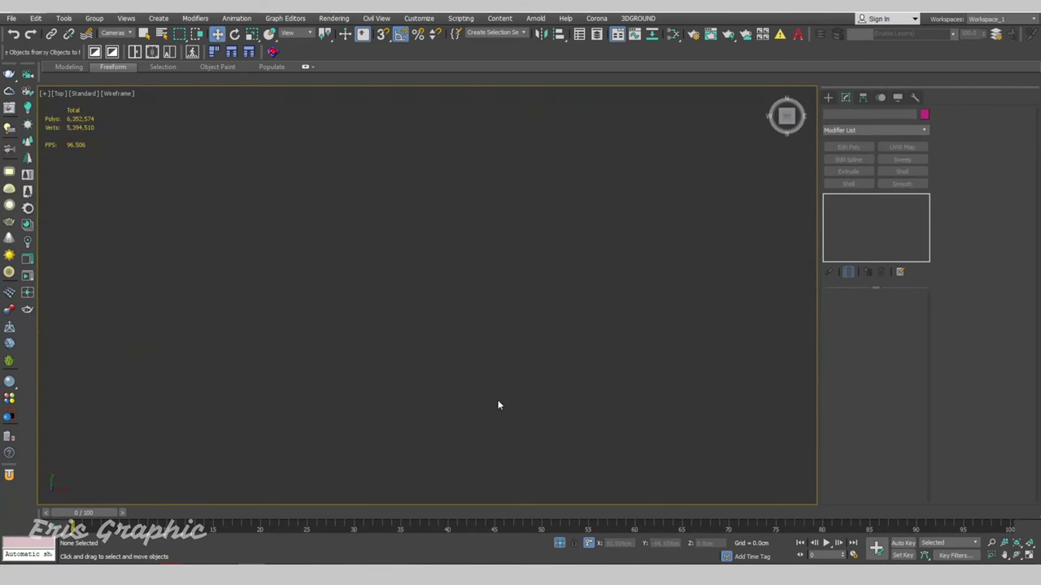
{"action": "key", "text": "z"}
{"action": "scroll", "coordinate": [393, 318], "scroll_direction": "up", "scroll_amount": 5}
{"action": "scroll", "coordinate": [393, 318], "scroll_direction": "up", "scroll_amount": 2}
{"action": "left_click_drag", "start_coordinate": [327, 336], "coordinate": [499, 390]}
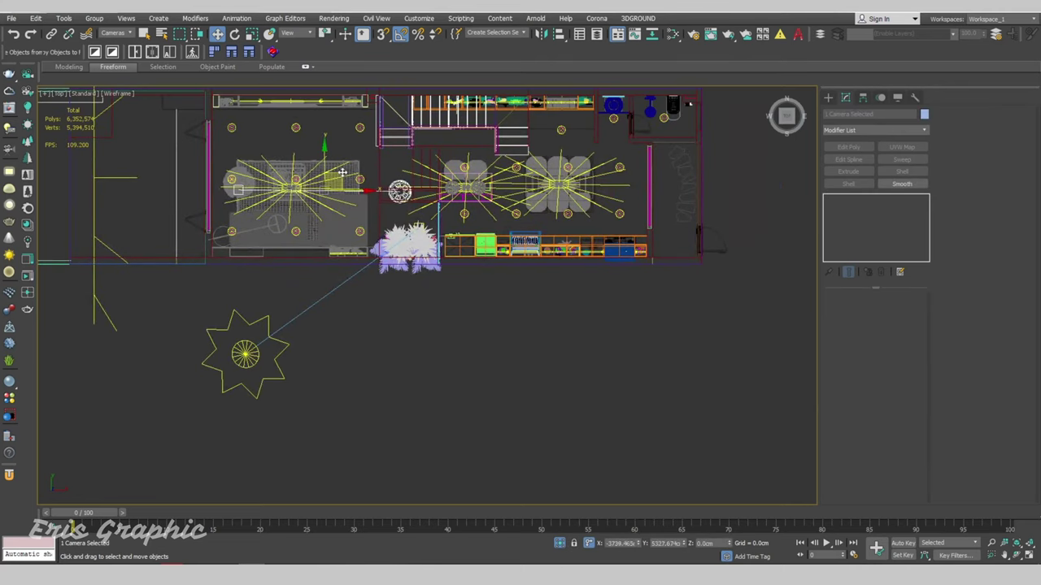
{"action": "left_click_drag", "start_coordinate": [474, 361], "coordinate": [353, 173]}
{"action": "scroll", "coordinate": [400, 167], "scroll_direction": "up", "scroll_amount": 3}
{"action": "scroll", "coordinate": [442, 262], "scroll_direction": "up", "scroll_amount": 2}
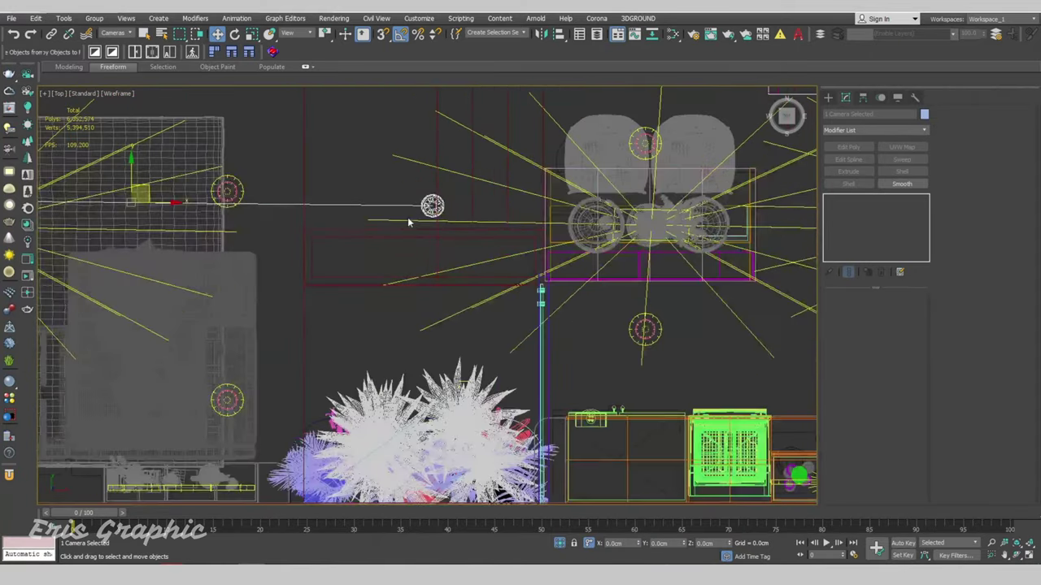
{"action": "scroll", "coordinate": [409, 248], "scroll_direction": "down", "scroll_amount": 2}
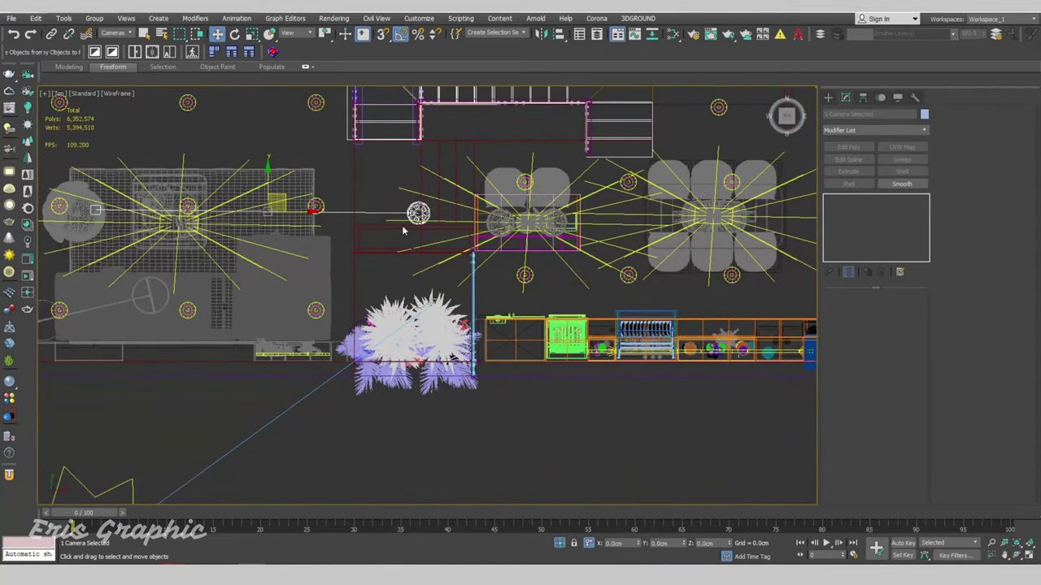
- Look through CoronaCamera001 with shaded surfaces shown
{"action": "key", "text": "c"}
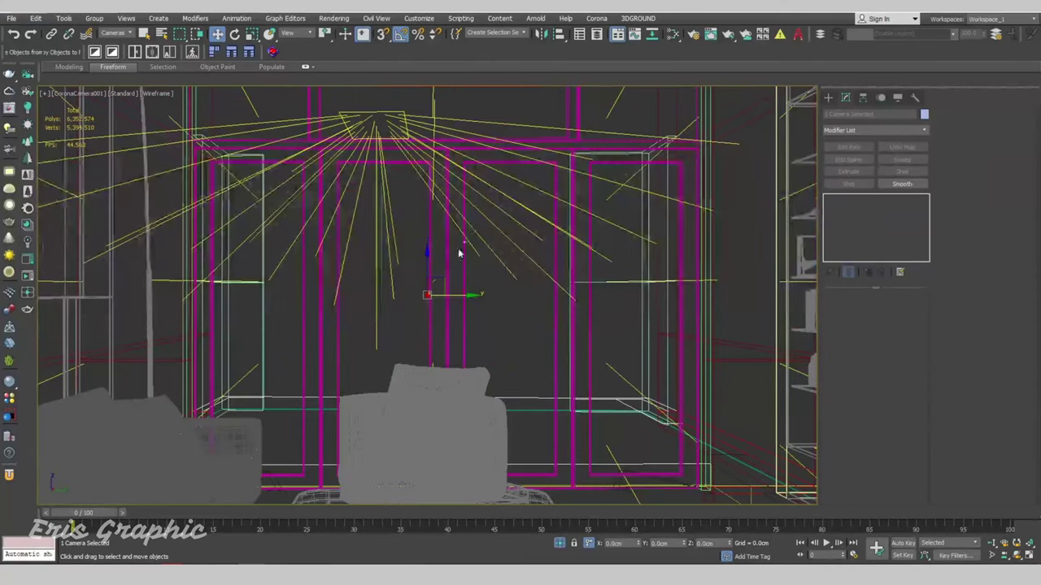
{"action": "key", "text": "F3"}
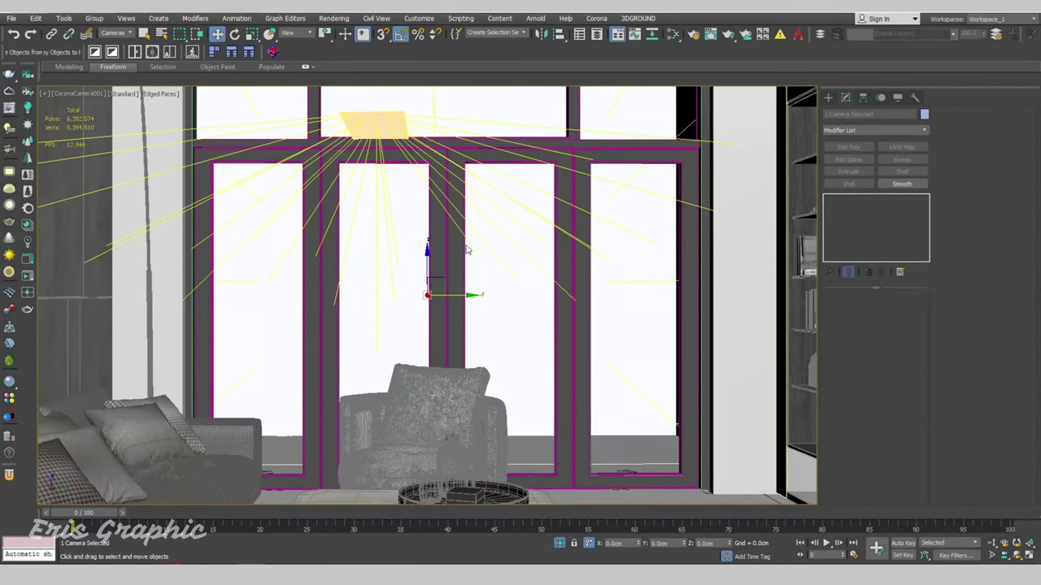
{"action": "scroll", "coordinate": [452, 244], "scroll_direction": "down", "scroll_amount": 2}
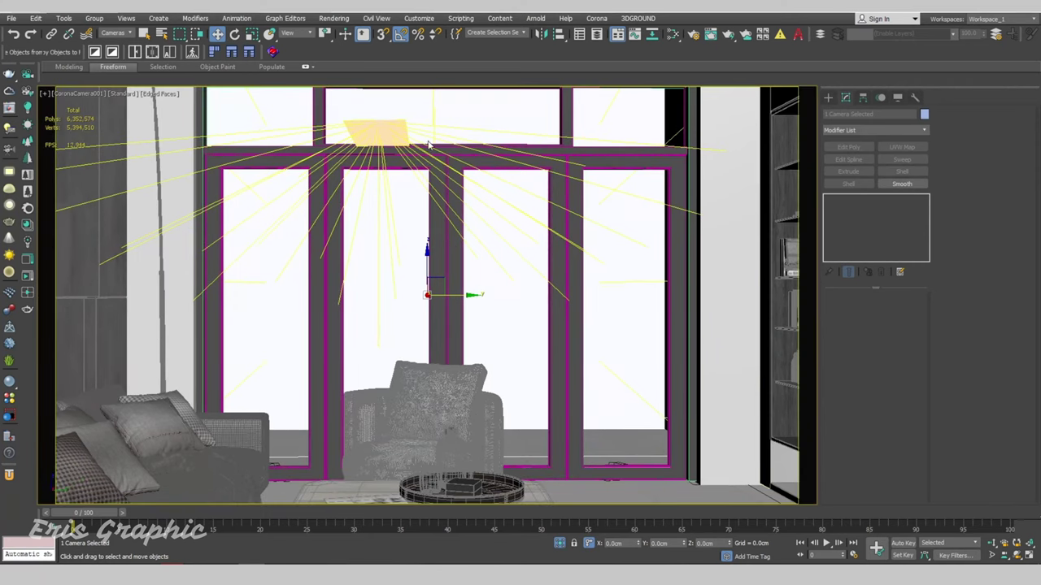
{"action": "left_click", "coordinate": [333, 18]}
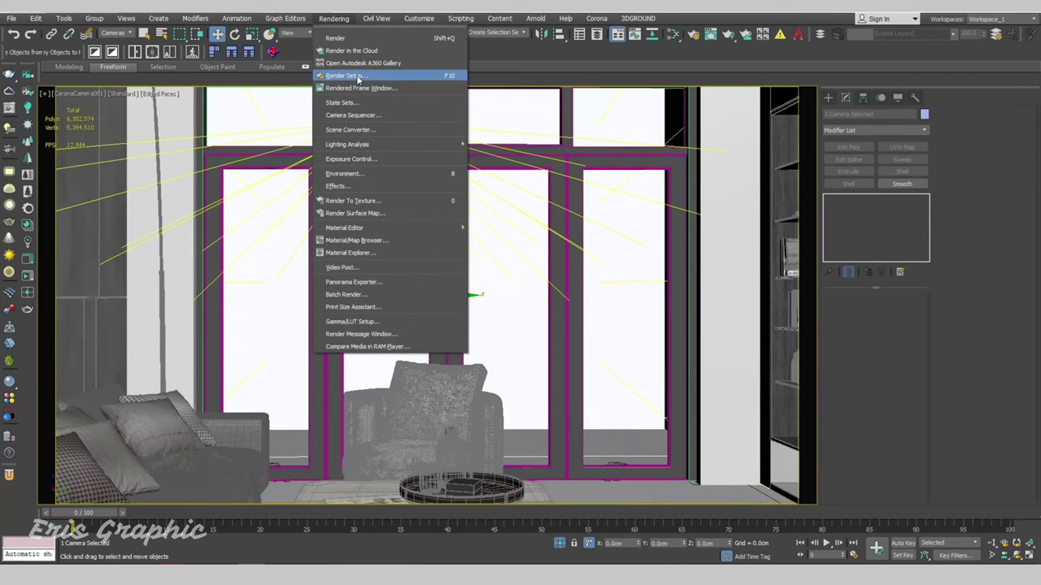
- Open Render Setup and set the Common tab output size to Custom
{"action": "left_click", "coordinate": [356, 79]}
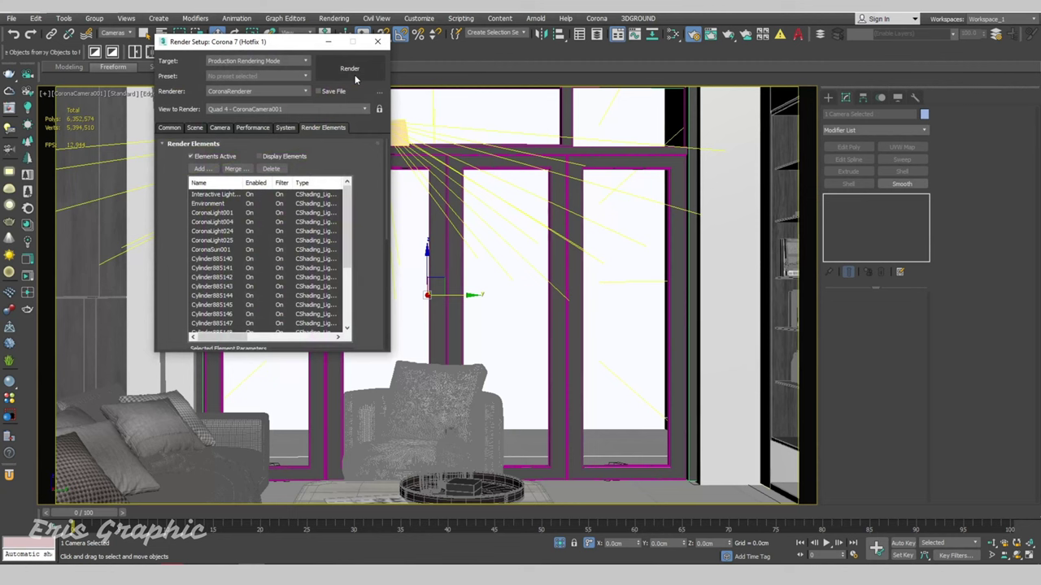
{"action": "mouse_move", "coordinate": [296, 46]}
{"action": "left_mouse_down"}
{"action": "mouse_move", "coordinate": [931, 52]}
{"action": "mouse_move", "coordinate": [874, 42]}
{"action": "left_mouse_up"}
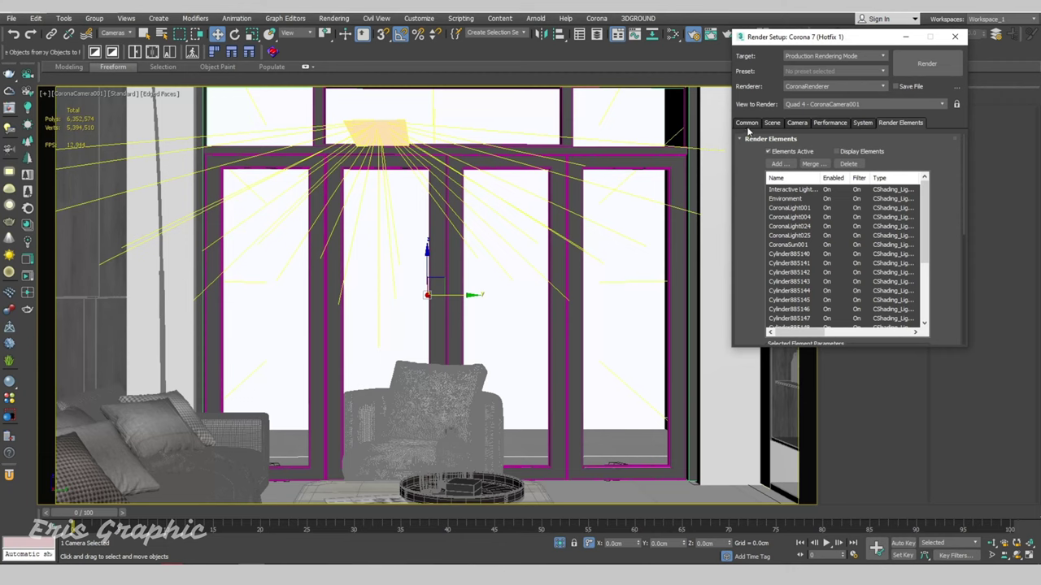
{"action": "left_click", "coordinate": [747, 123]}
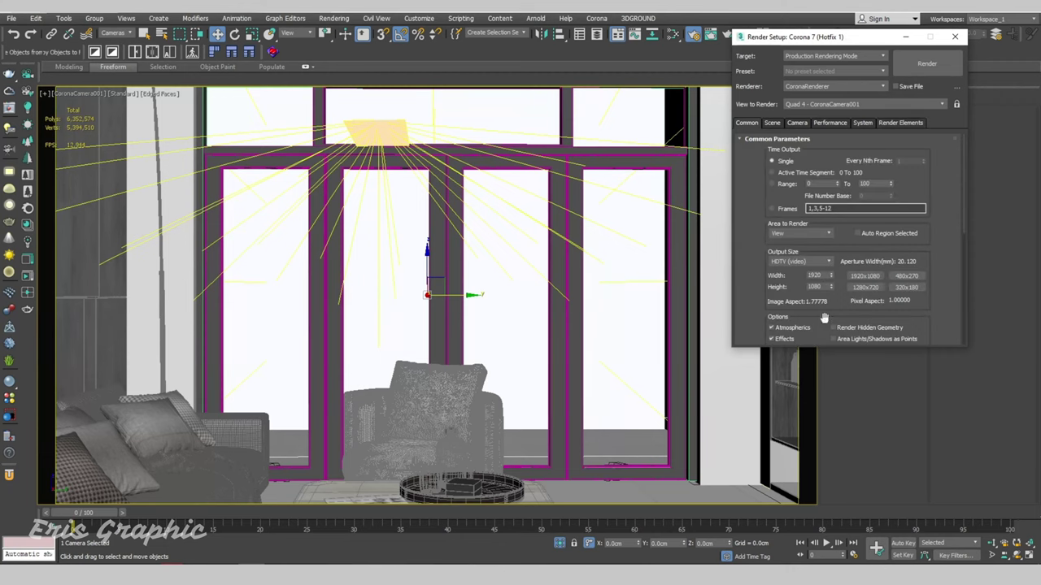
{"action": "left_click", "coordinate": [829, 262]}
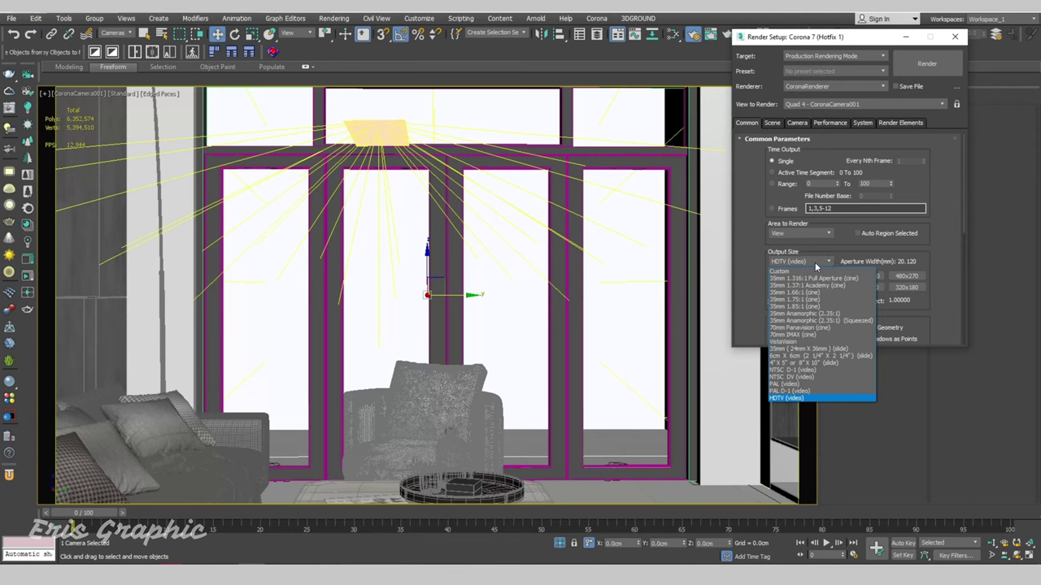
{"action": "left_click", "coordinate": [801, 271]}
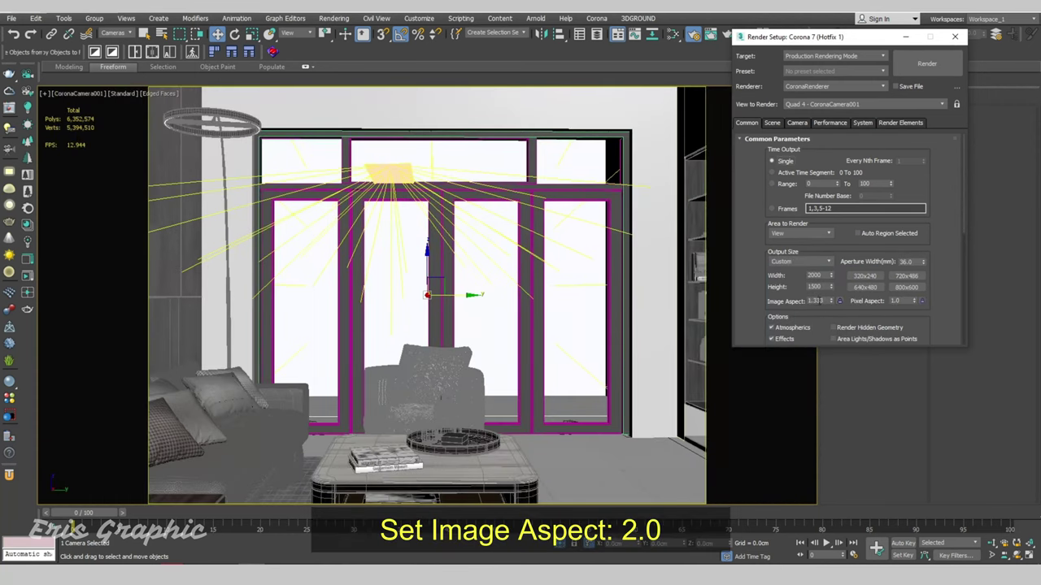
- Set image aspect 2.0, lock it, and enter width 4000 for a 4000 × 2000 output
{"action": "double_click", "coordinate": [820, 301]}
{"action": "type", "text": "2.0"}
{"action": "key", "text": "Return"}
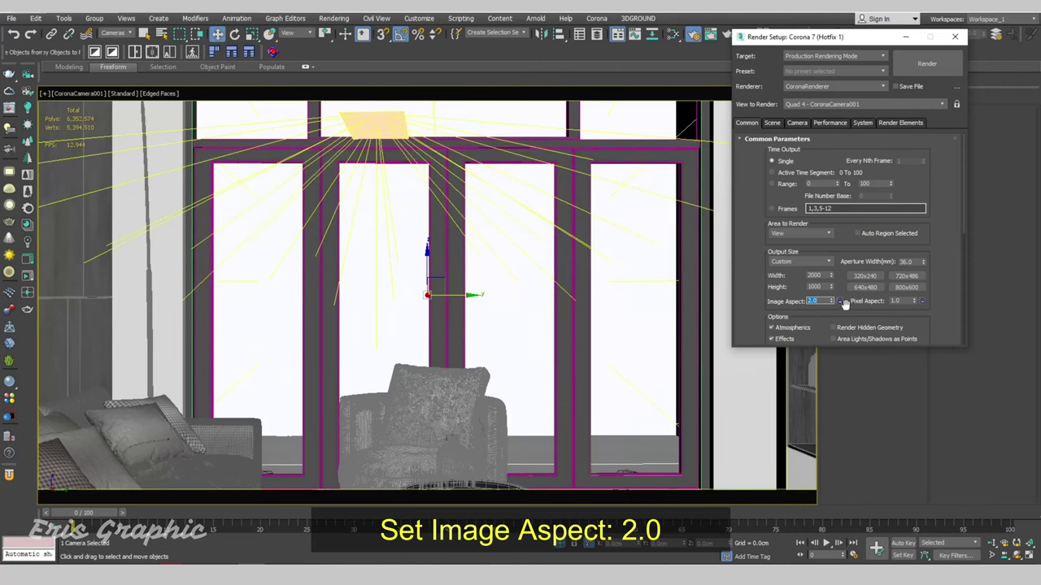
{"action": "left_click", "coordinate": [839, 301]}
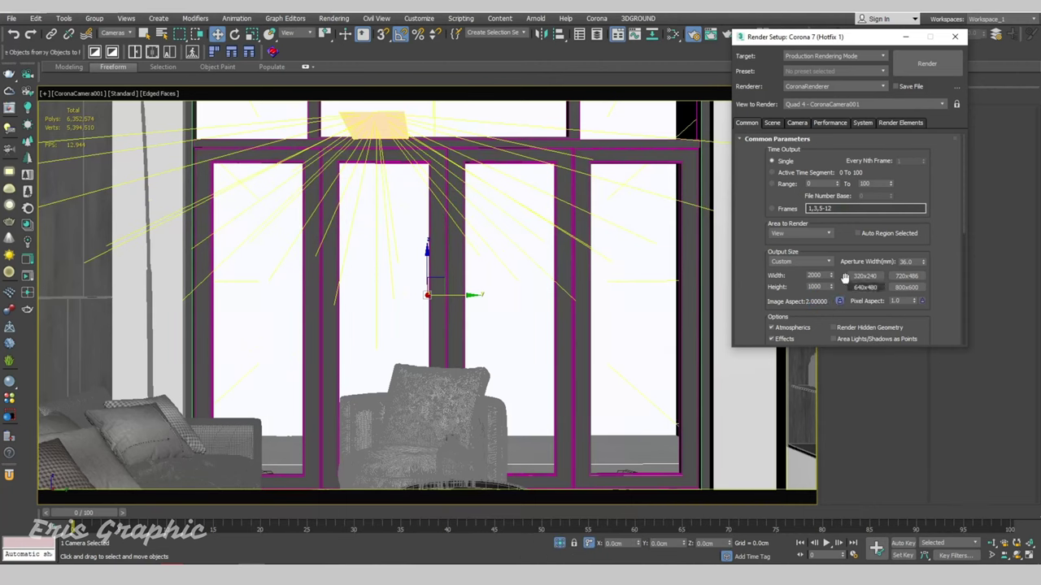
{"action": "double_click", "coordinate": [814, 275]}
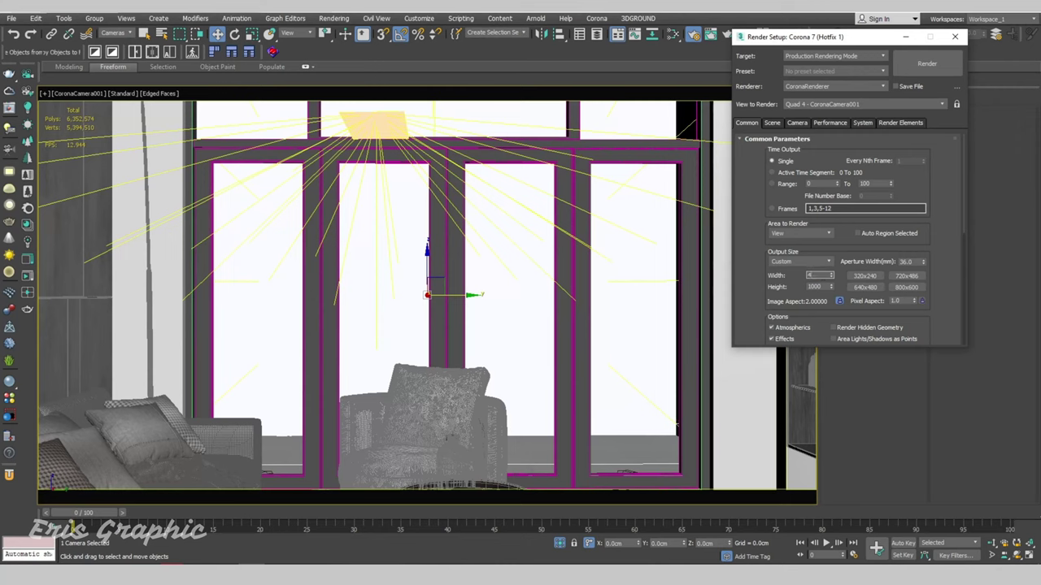
{"action": "type", "text": "40"}
{"action": "type", "text": "00"}
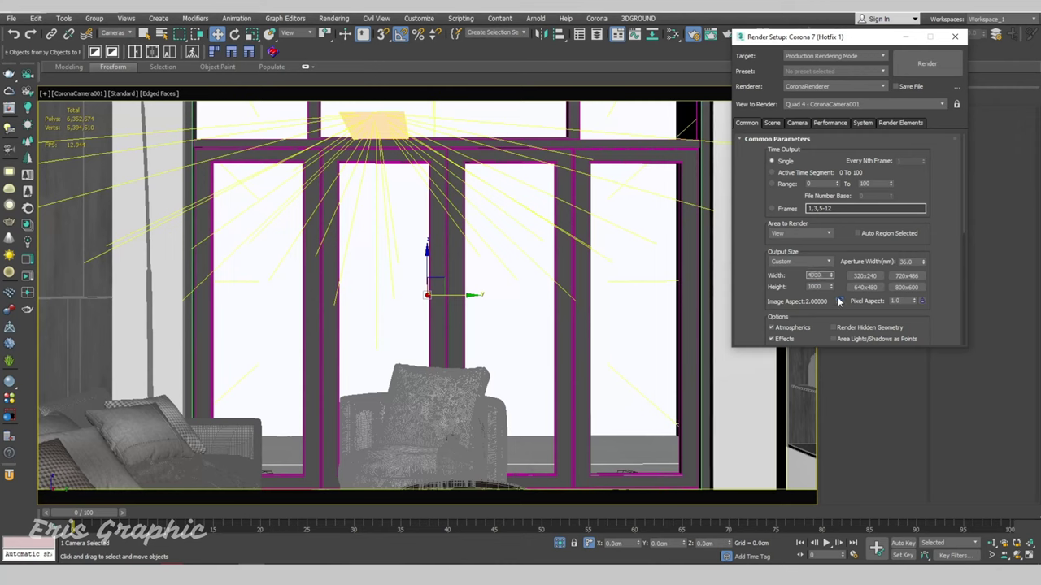
{"action": "key", "text": "Return"}
{"action": "left_click", "coordinate": [740, 124]}
{"action": "mouse_move", "coordinate": [821, 38]}
{"action": "left_mouse_down"}
{"action": "mouse_move", "coordinate": [885, 189]}
{"action": "mouse_move", "coordinate": [663, 128]}
{"action": "mouse_move", "coordinate": [782, 121]}
{"action": "mouse_move", "coordinate": [756, 118]}
{"action": "left_mouse_up"}
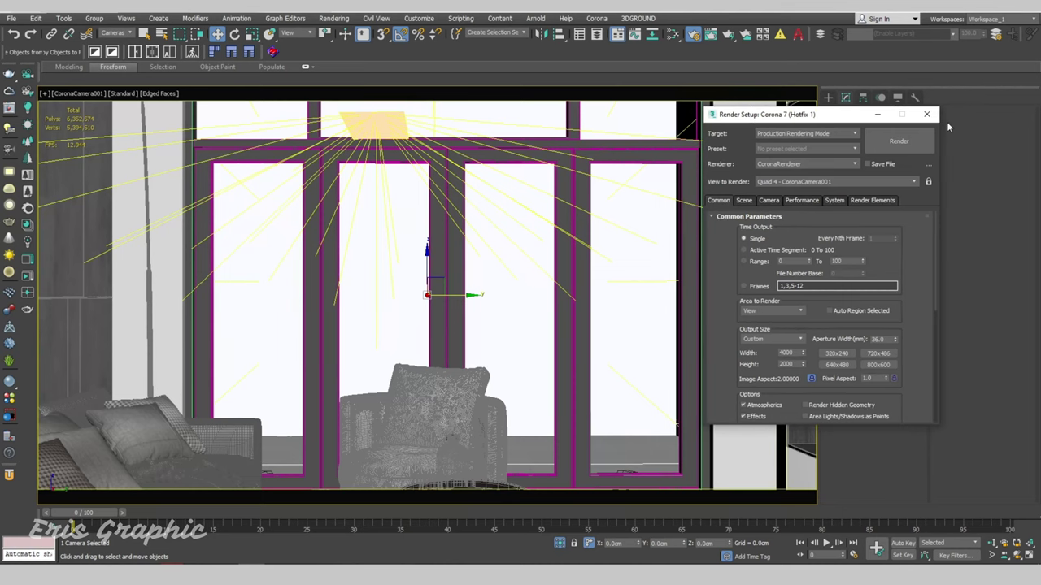
- Render at the new output size, then reopen Render Setup with F10
{"action": "left_click", "coordinate": [900, 141]}
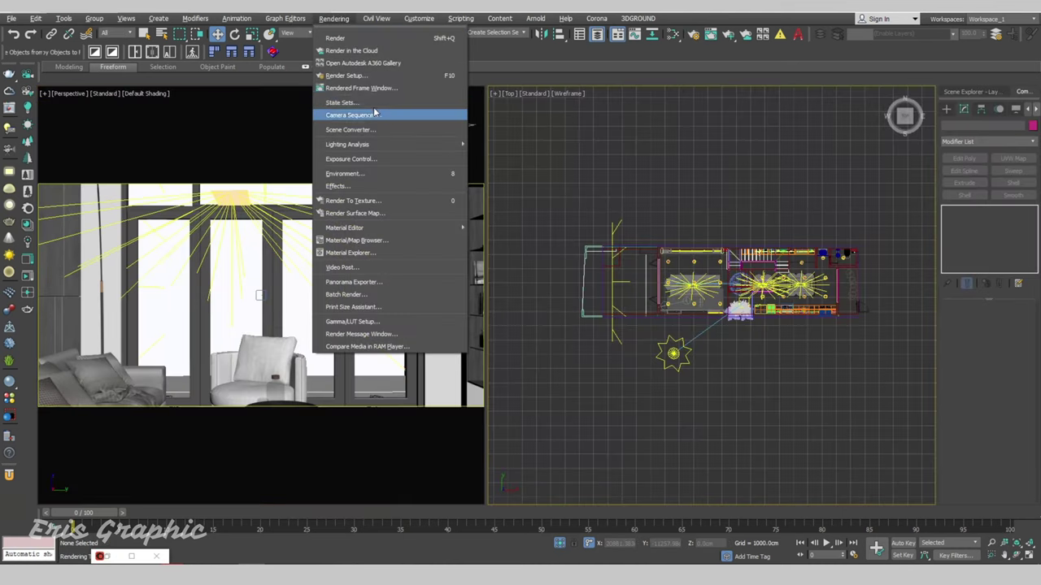
{"action": "left_click", "coordinate": [364, 79]}
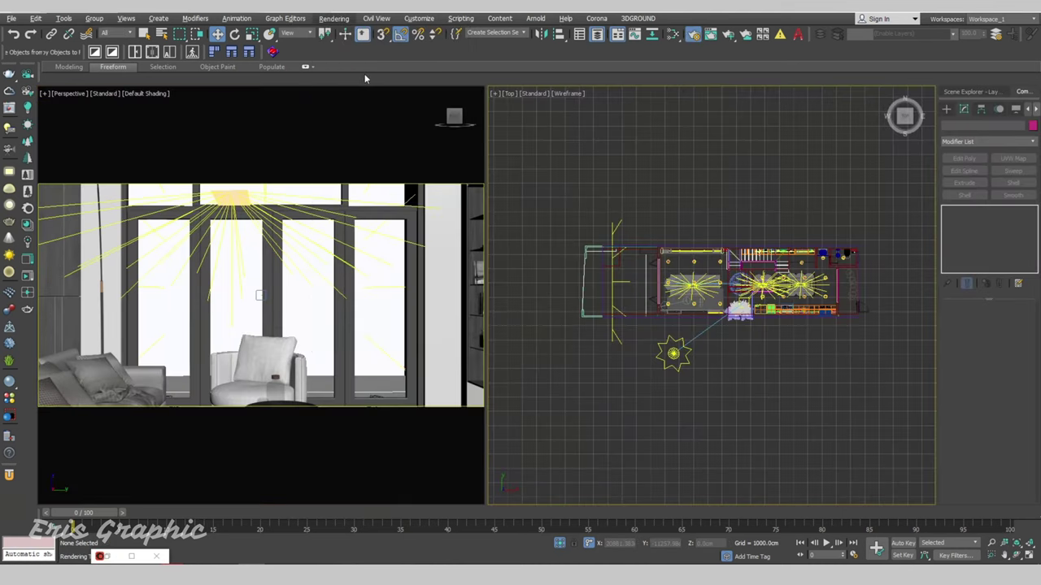
{"action": "key", "text": "F10"}
{"action": "left_click_drag", "start_coordinate": [309, 74], "coordinate": [690, 113]}
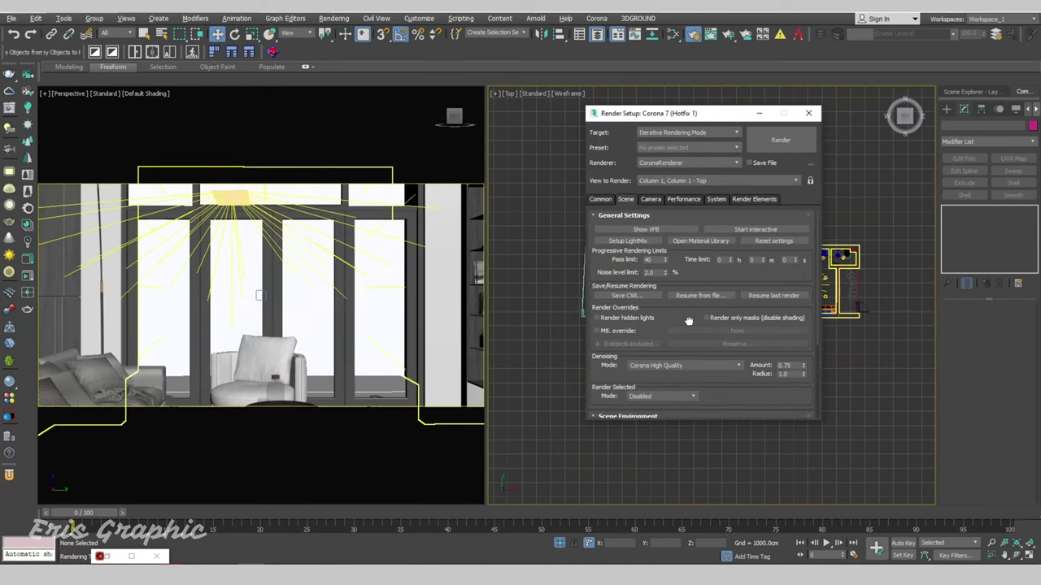
- Enable Mtl. override with a CoronaLegacyMtl and tick Preserve glass materials
{"action": "left_click", "coordinate": [617, 331]}
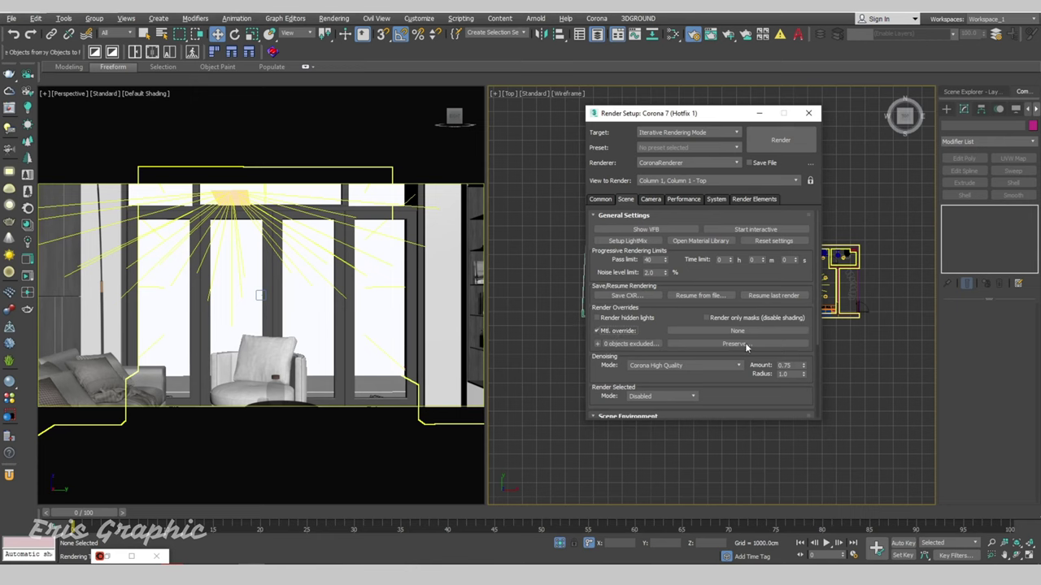
{"action": "left_click", "coordinate": [737, 331]}
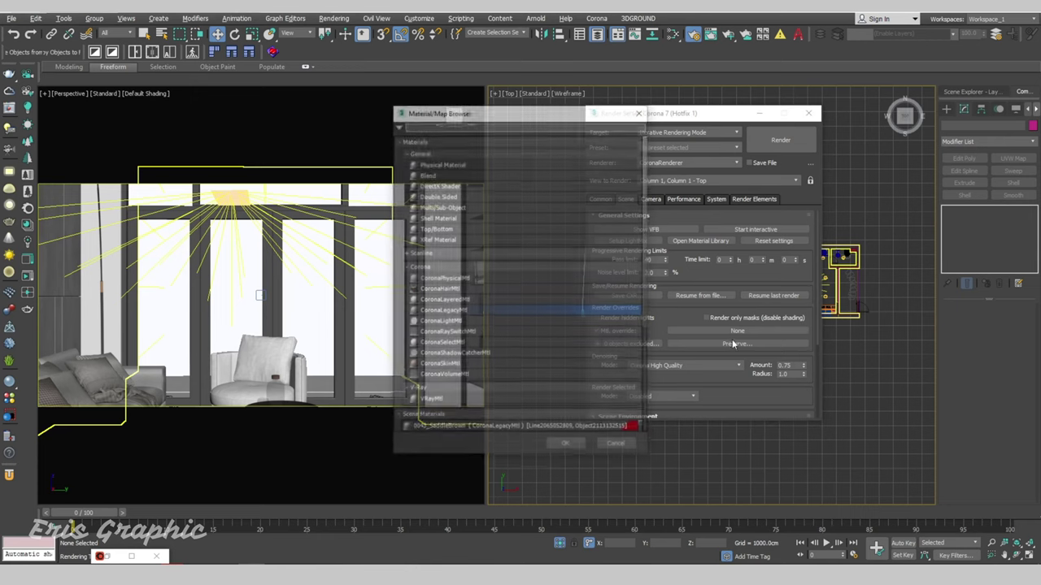
{"action": "double_click", "coordinate": [460, 313]}
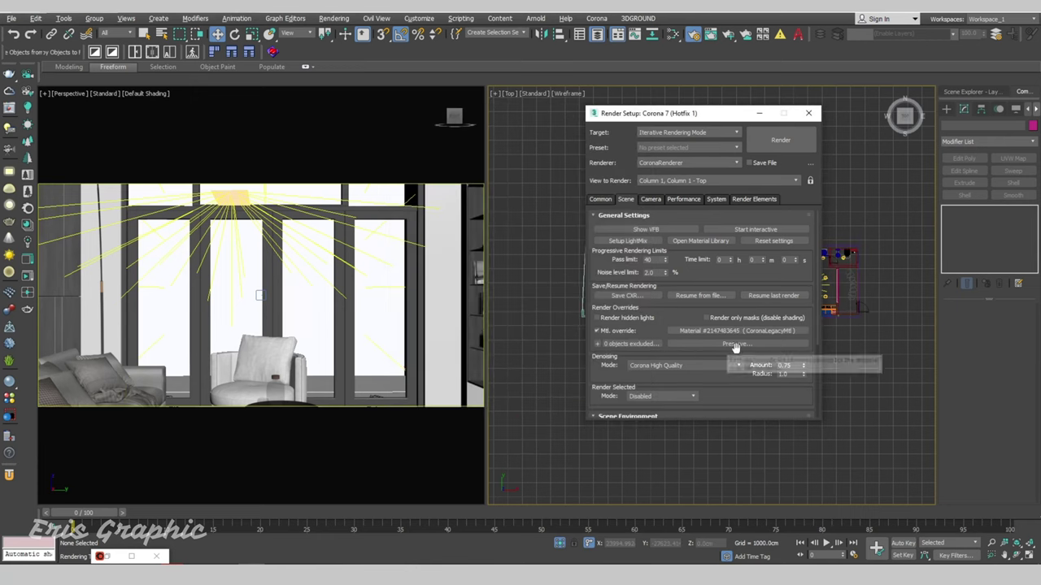
{"action": "left_click", "coordinate": [735, 344]}
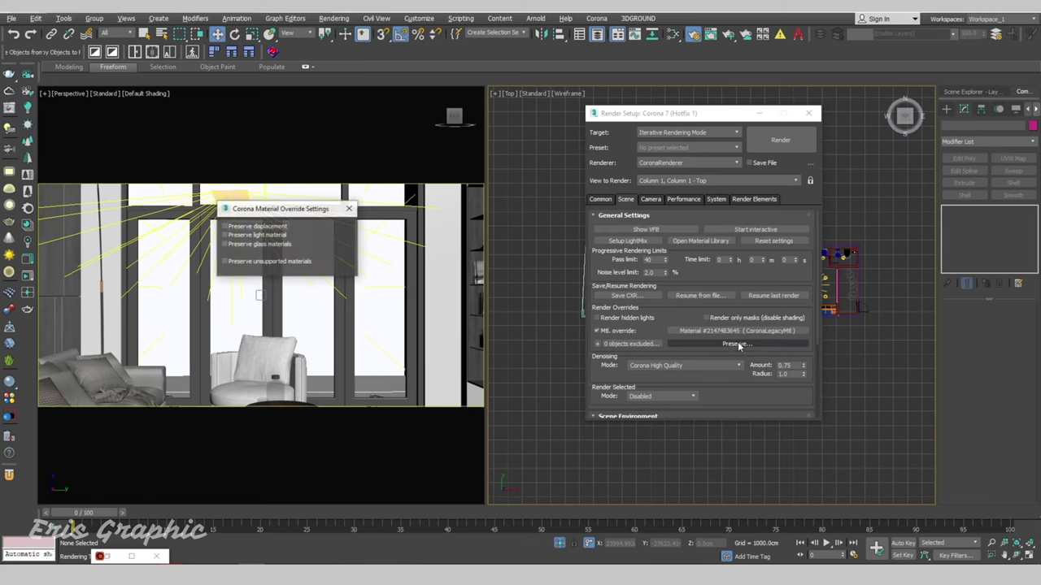
{"action": "left_click", "coordinate": [259, 244]}
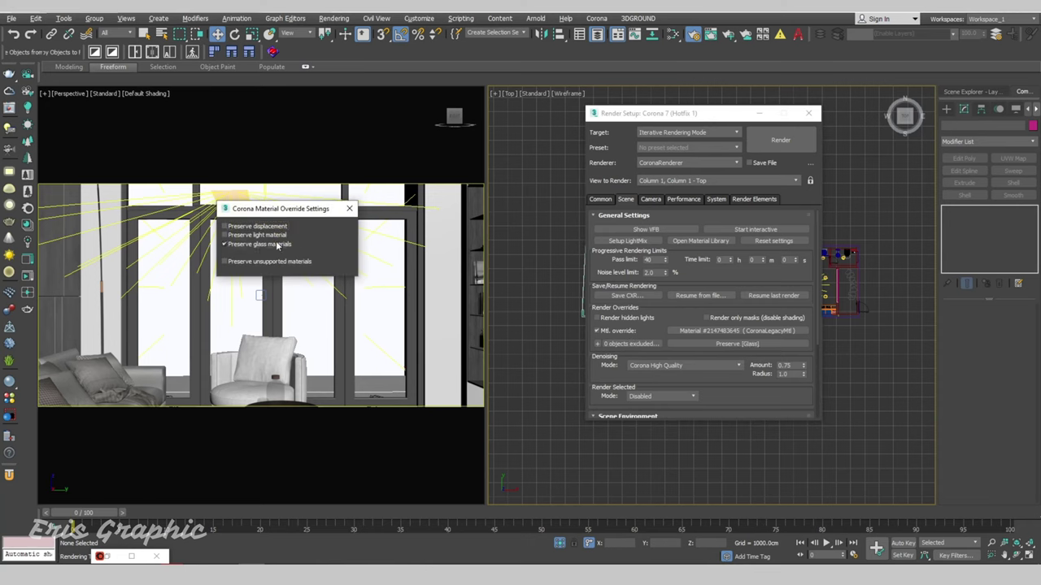
{"action": "left_click", "coordinate": [349, 208]}
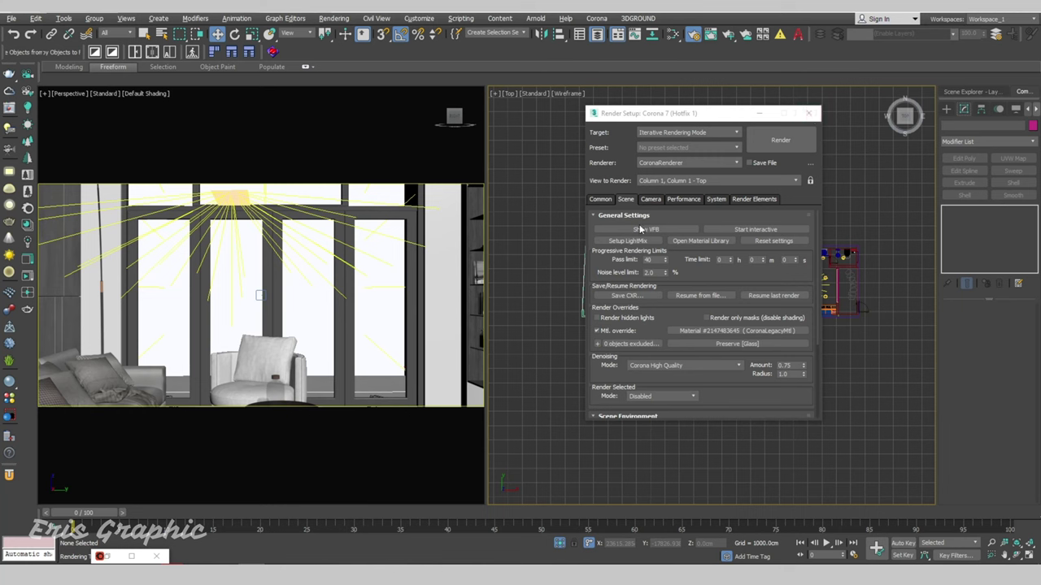
- Switch the viewport to CoronaCamera001, lock View to Render, and start an interactive render
{"action": "left_click", "coordinate": [373, 139]}
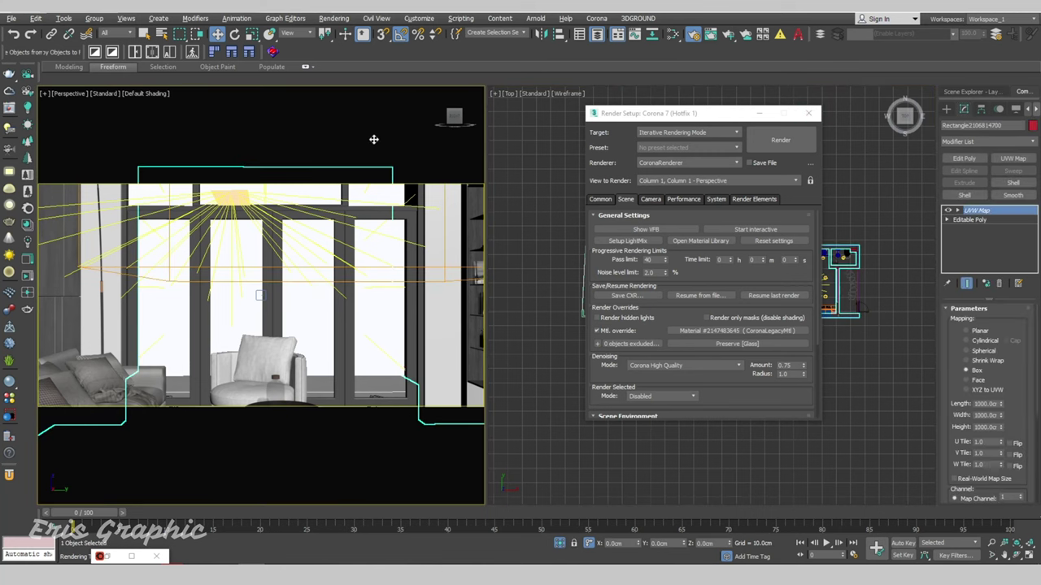
{"action": "key", "text": "c"}
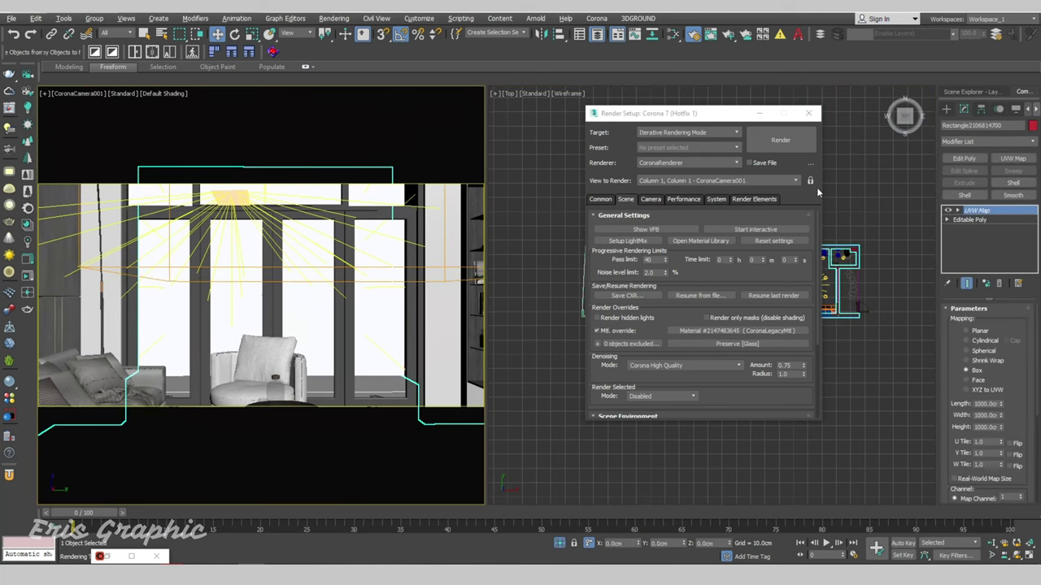
{"action": "left_click", "coordinate": [811, 181]}
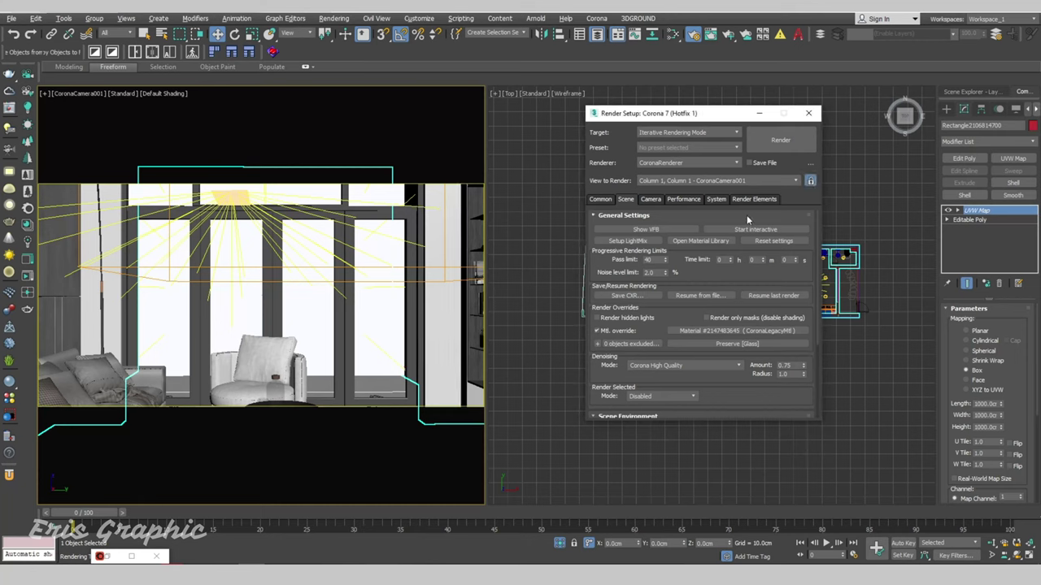
{"action": "left_click", "coordinate": [714, 216]}
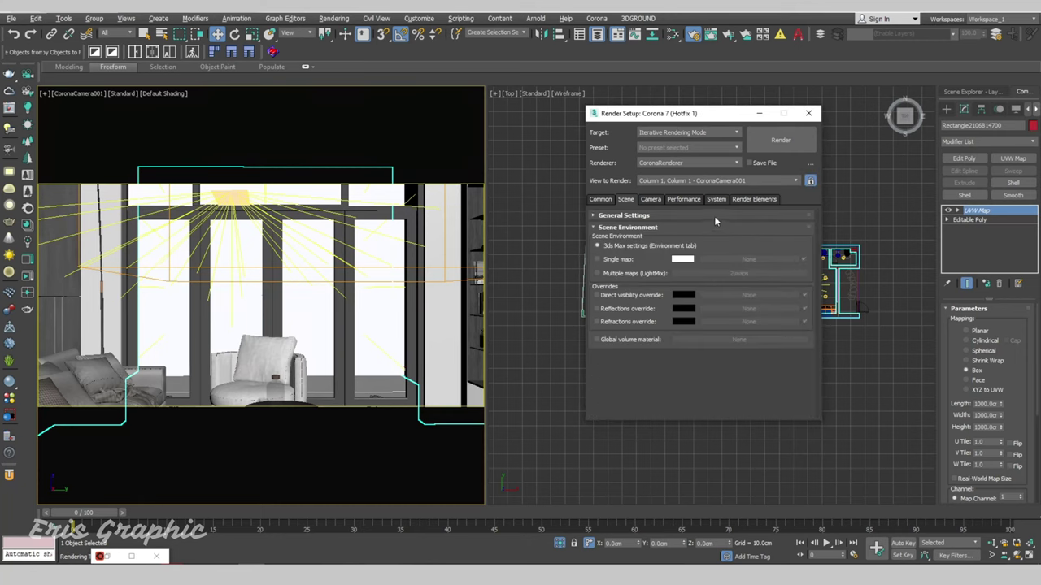
{"action": "left_click", "coordinate": [591, 216]}
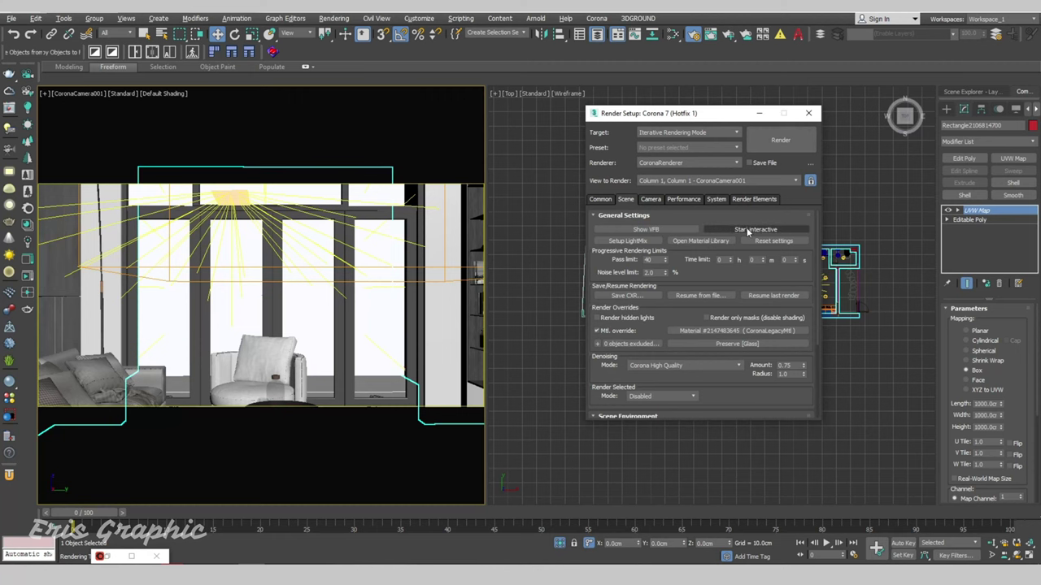
{"action": "left_click", "coordinate": [755, 230]}
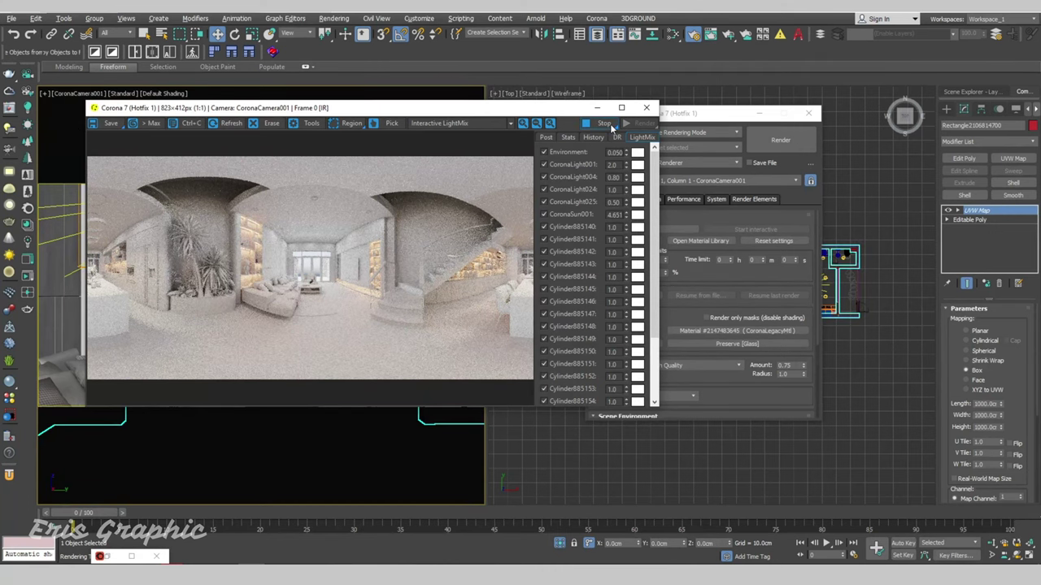
- Stop the Corona interactive render, close the VFB, and uncheck Mtl. override in Render Setup
{"action": "left_click", "coordinate": [609, 125]}
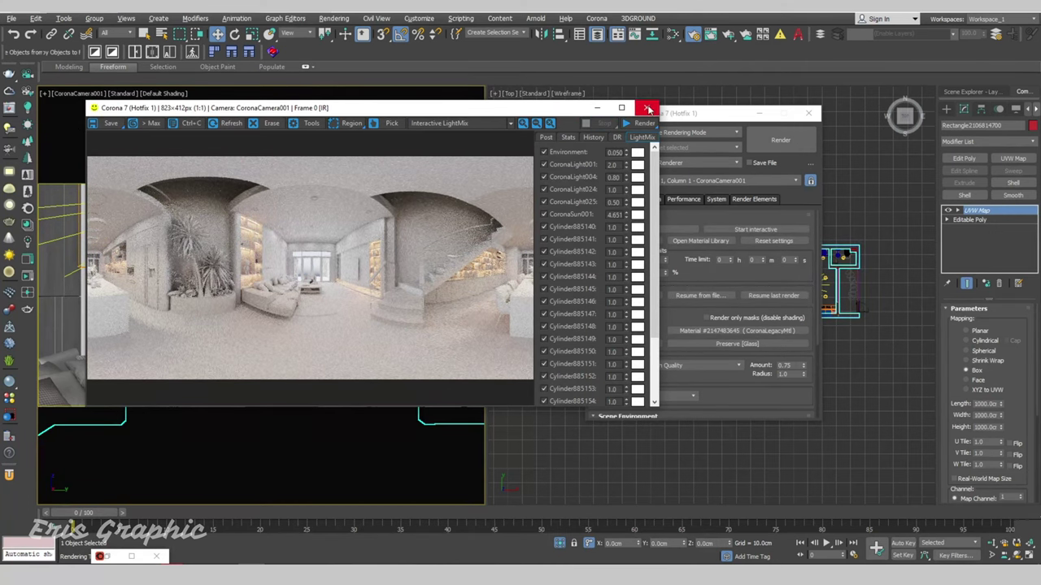
{"action": "left_click", "coordinate": [648, 109]}
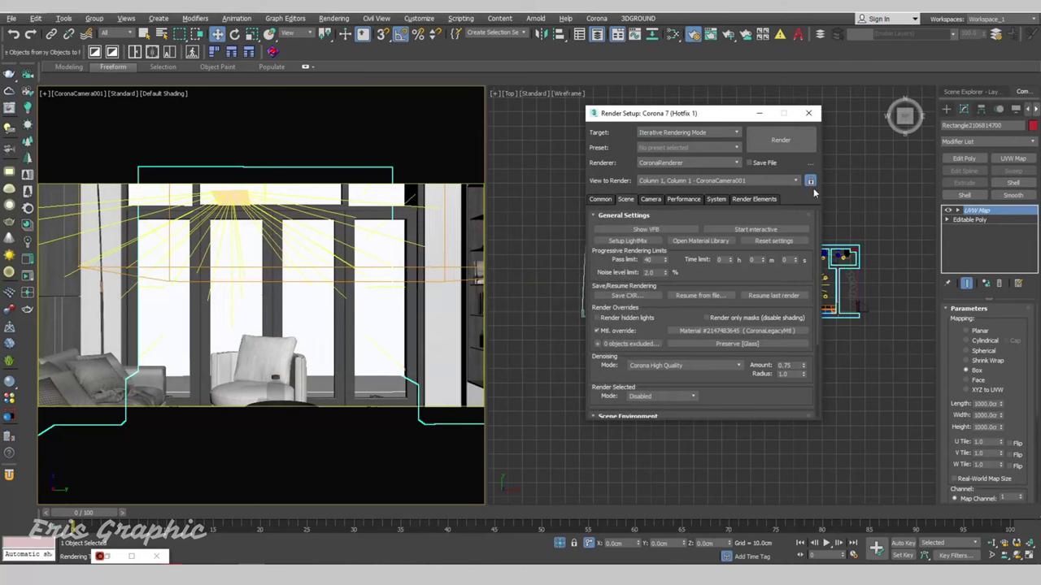
{"action": "left_click_drag", "start_coordinate": [673, 117], "coordinate": [642, 104]}
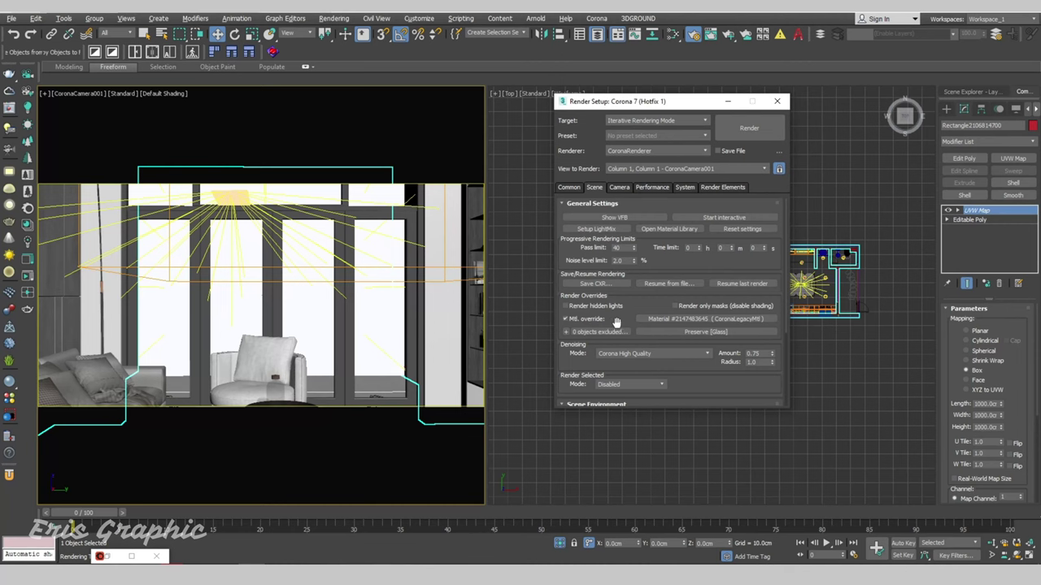
{"action": "left_click", "coordinate": [592, 319]}
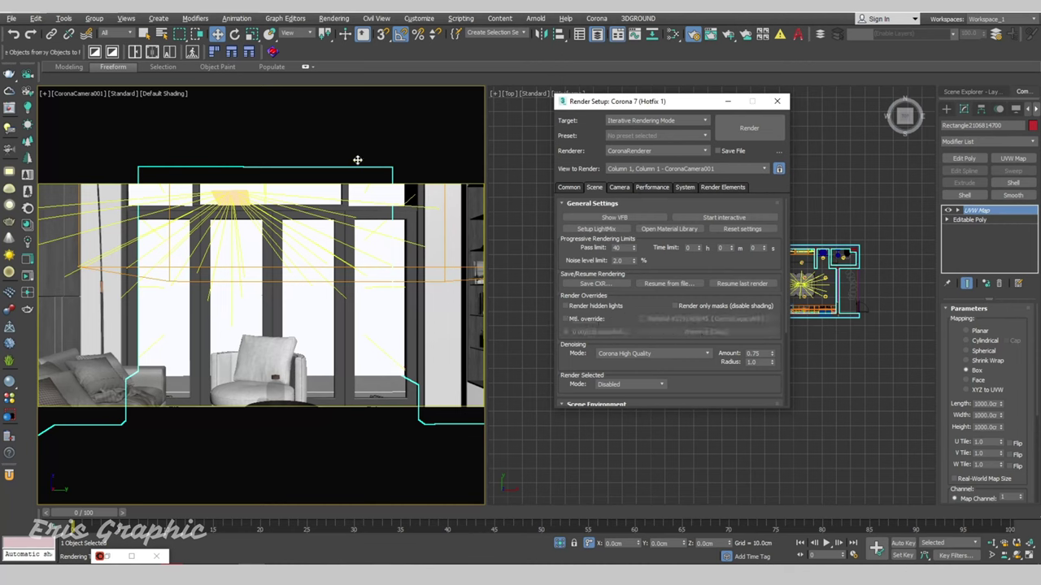
{"action": "left_click", "coordinate": [375, 121]}
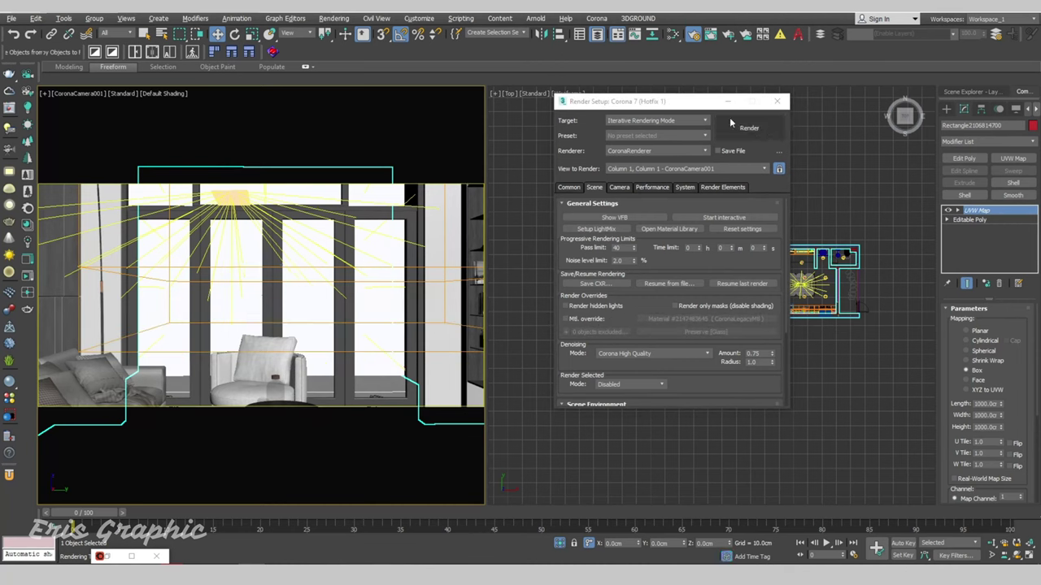
{"action": "left_click_drag", "start_coordinate": [654, 101], "coordinate": [519, 100]}
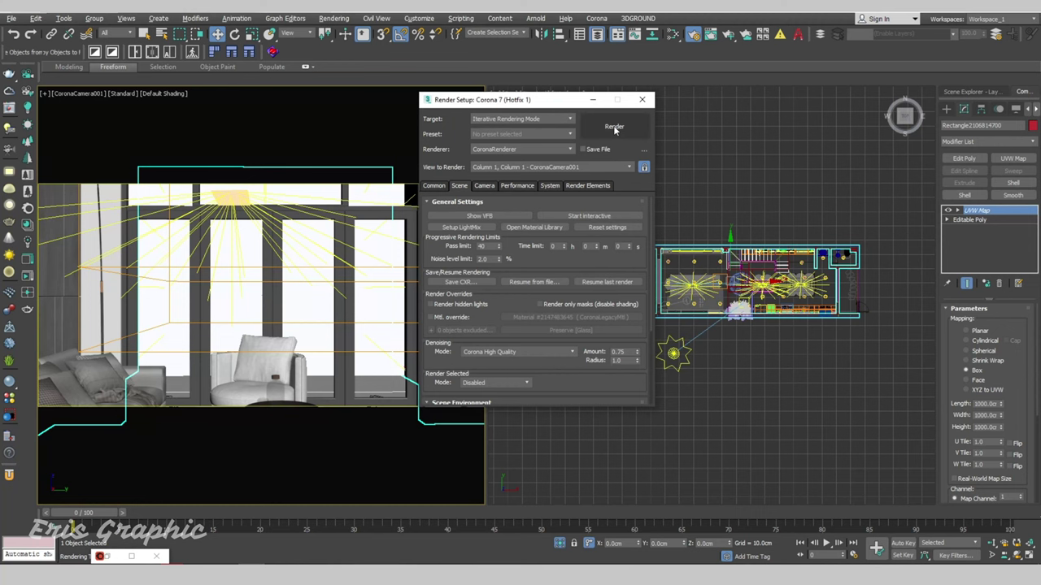
- Render the CoronaCamera001 panorama with full materials from Render Setup
{"action": "left_click", "coordinate": [614, 127]}
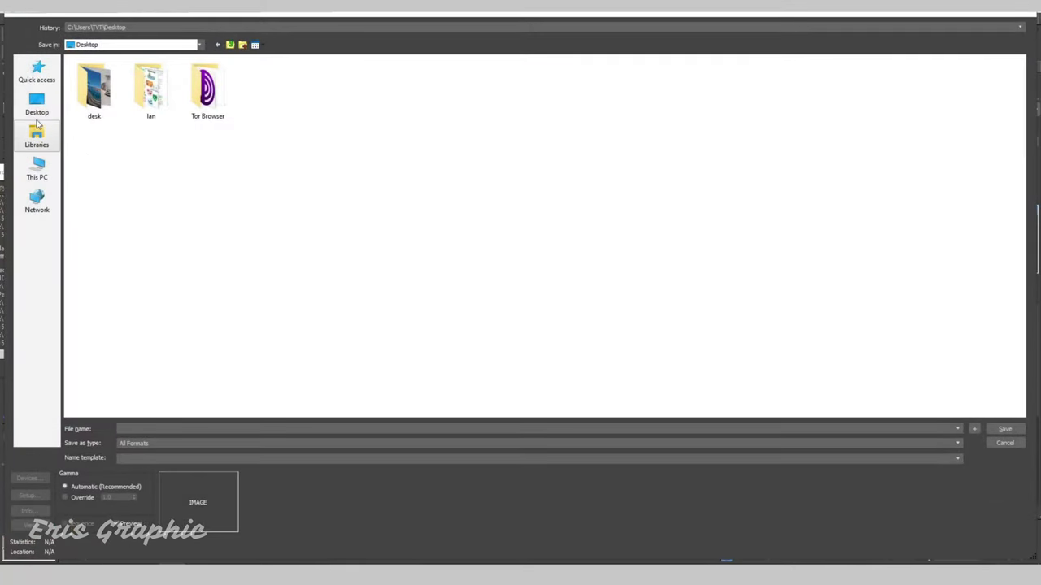
- Save the render as the JPEG 'cam 360' in Downloads, accepting the default quality settings
{"action": "left_click", "coordinate": [37, 136]}
{"action": "left_click", "coordinate": [37, 169]}
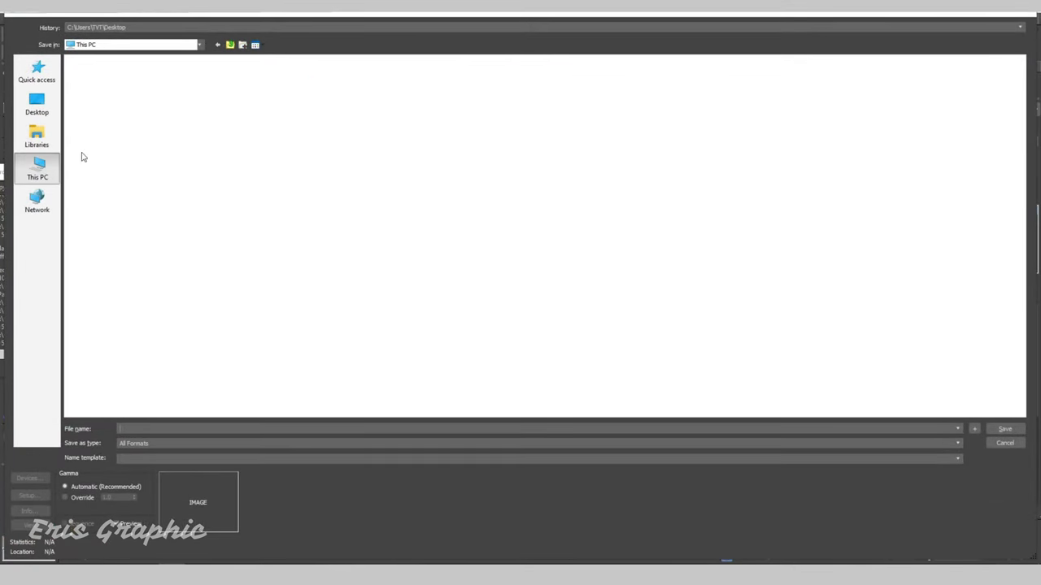
{"action": "double_click", "coordinate": [480, 91]}
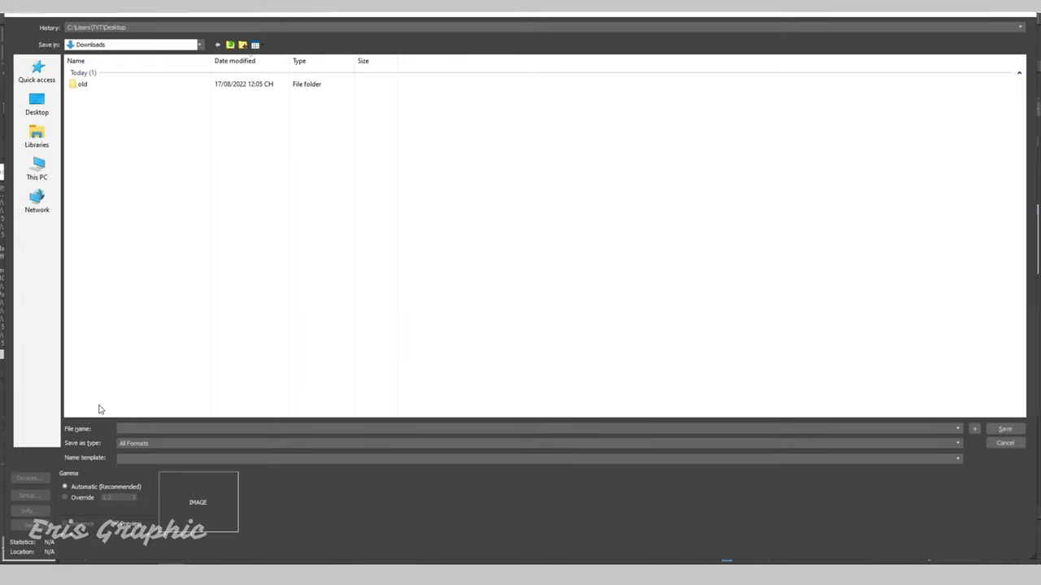
{"action": "left_click", "coordinate": [157, 428]}
{"action": "type", "text": "cam 360"}
{"action": "left_click", "coordinate": [160, 441]}
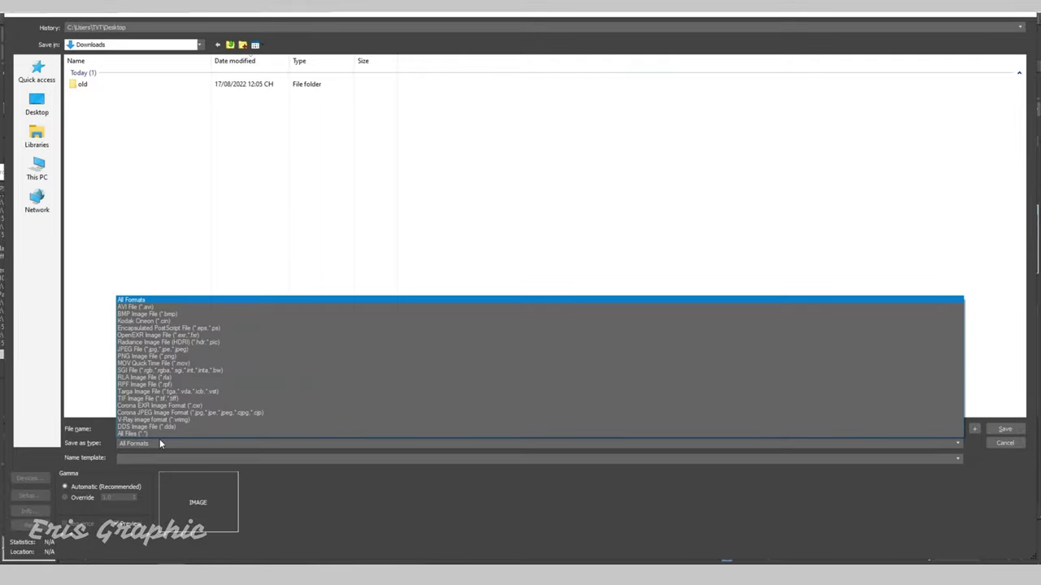
{"action": "left_click", "coordinate": [174, 355]}
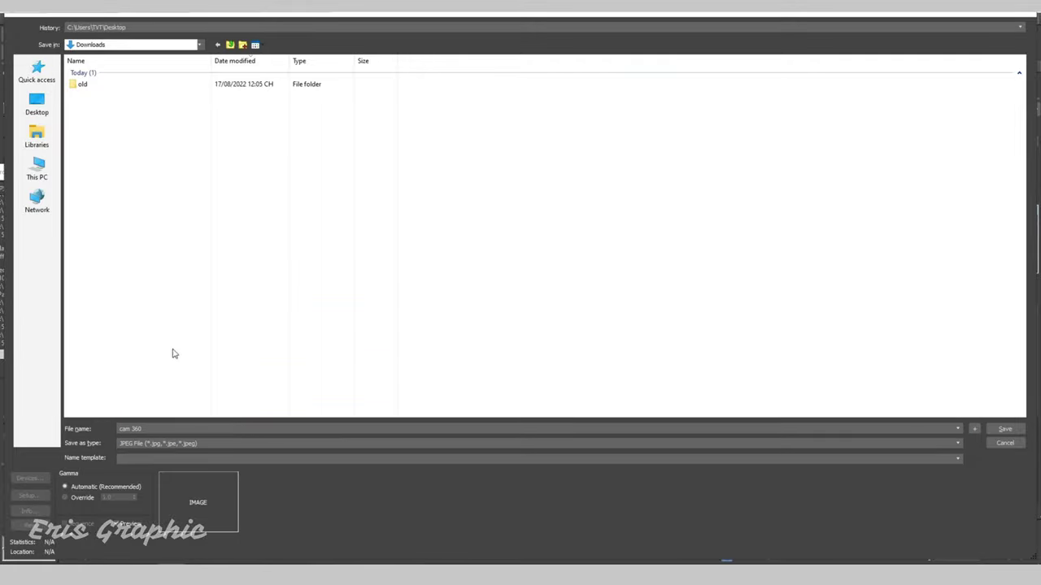
{"action": "left_click", "coordinate": [1005, 429]}
{"action": "left_click", "coordinate": [492, 347]}
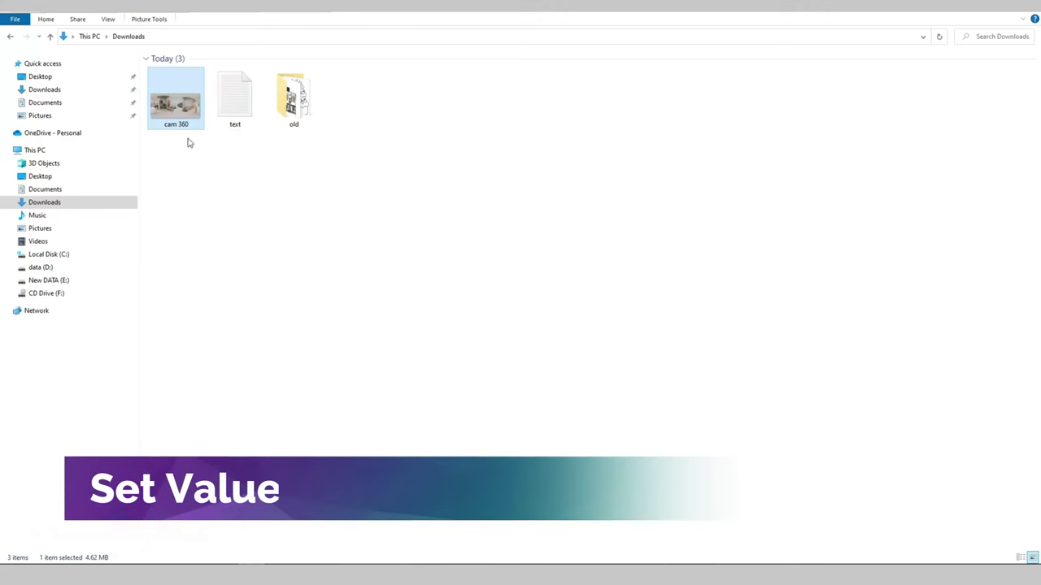
- Preview the cam 360 panorama, then open the notes holding the camera details
{"action": "double_click", "coordinate": [161, 106]}
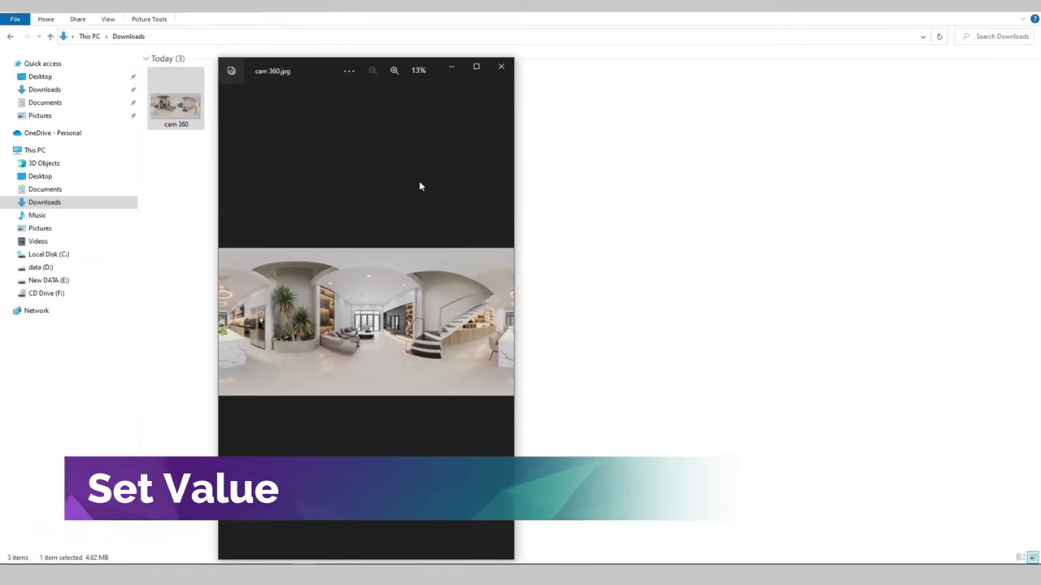
{"action": "left_click", "coordinate": [486, 66]}
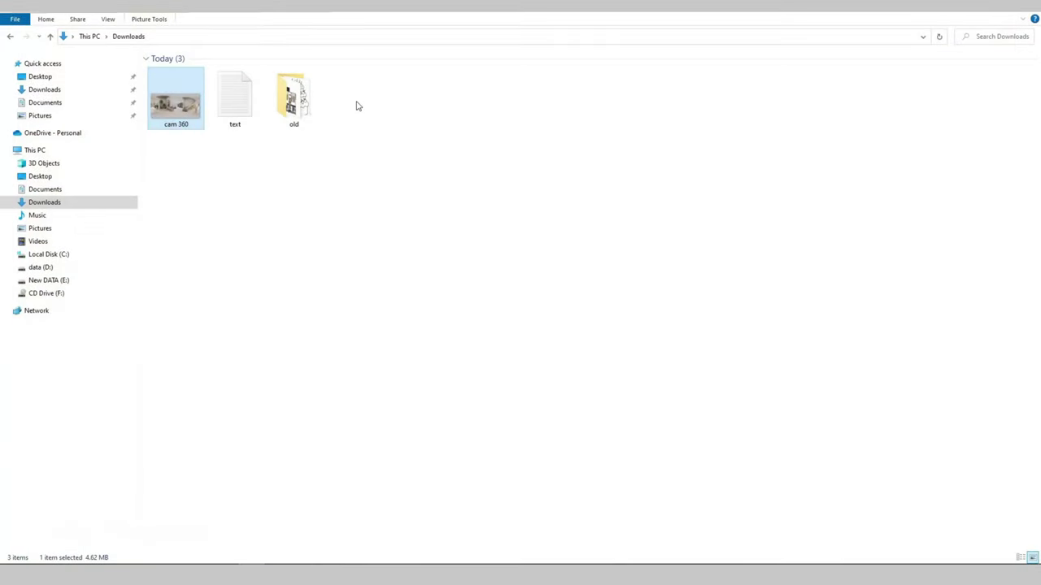
{"action": "double_click", "coordinate": [241, 108]}
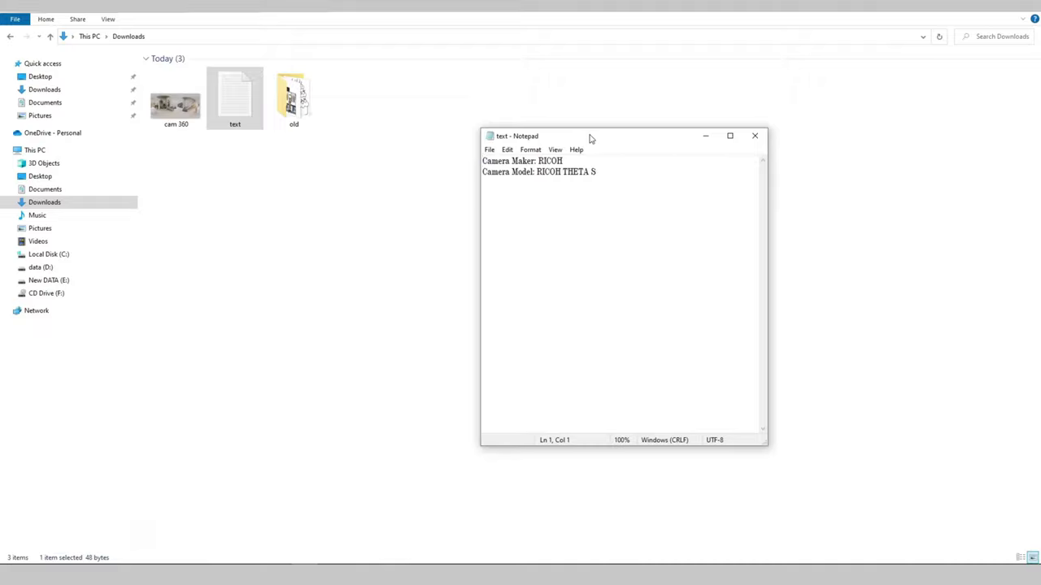
- In cam 360's Details properties, paste RICOH from the notes as the Camera maker
{"action": "right_click", "coordinate": [177, 110]}
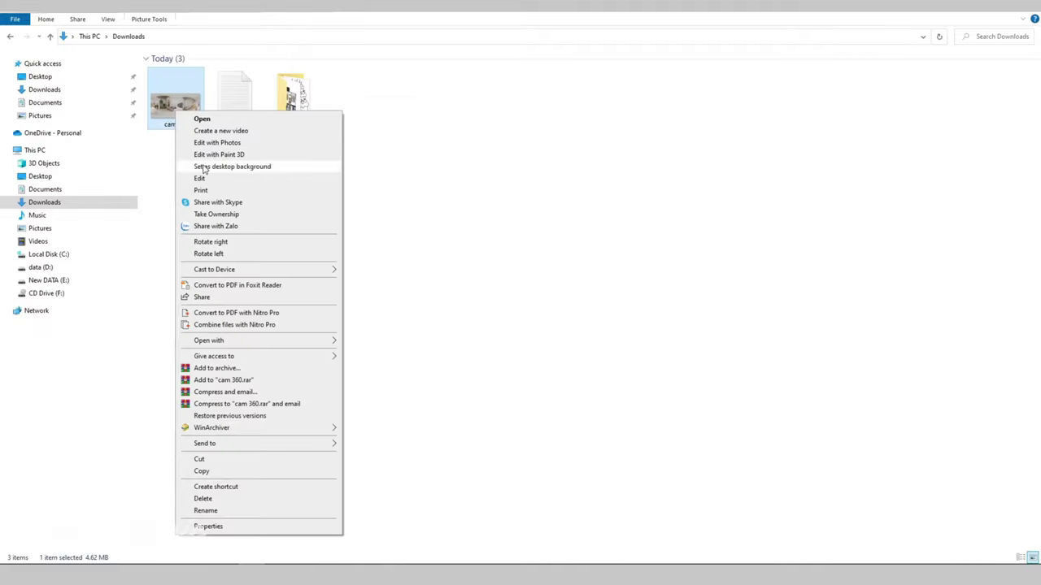
{"action": "left_click", "coordinate": [235, 529]}
{"action": "left_click", "coordinate": [244, 127]}
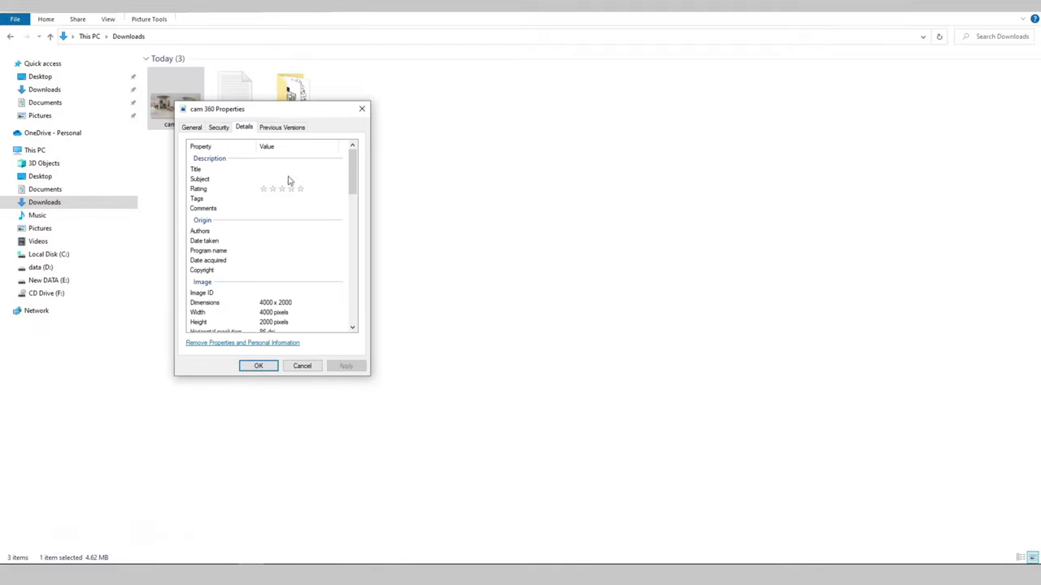
{"action": "scroll", "coordinate": [303, 261], "scroll_direction": "down", "scroll_amount": 5}
{"action": "left_click", "coordinate": [267, 275]}
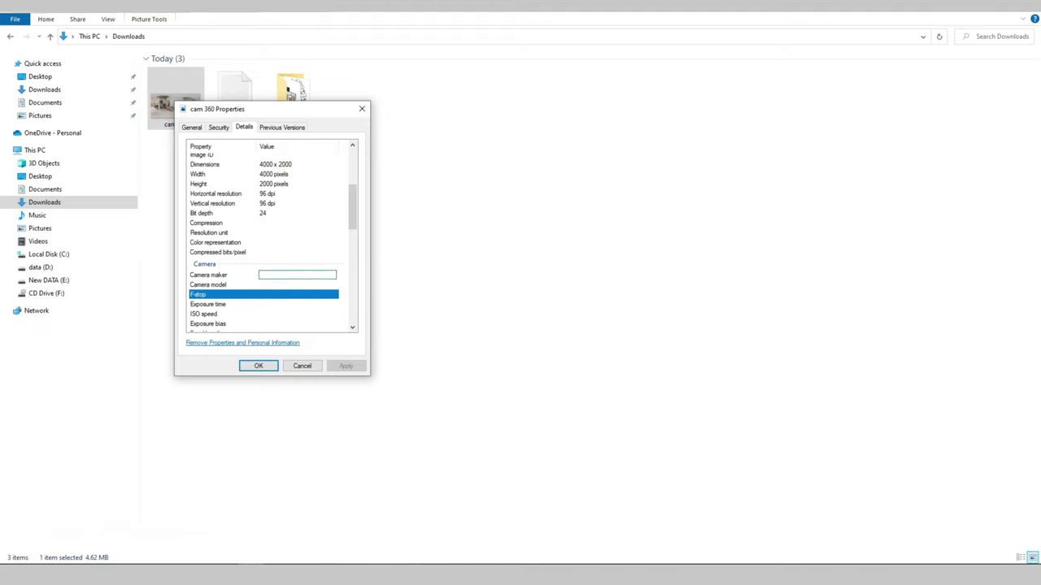
{"action": "key", "text": "alt+Tab"}
{"action": "left_click_drag", "start_coordinate": [563, 161], "coordinate": [538, 161]}
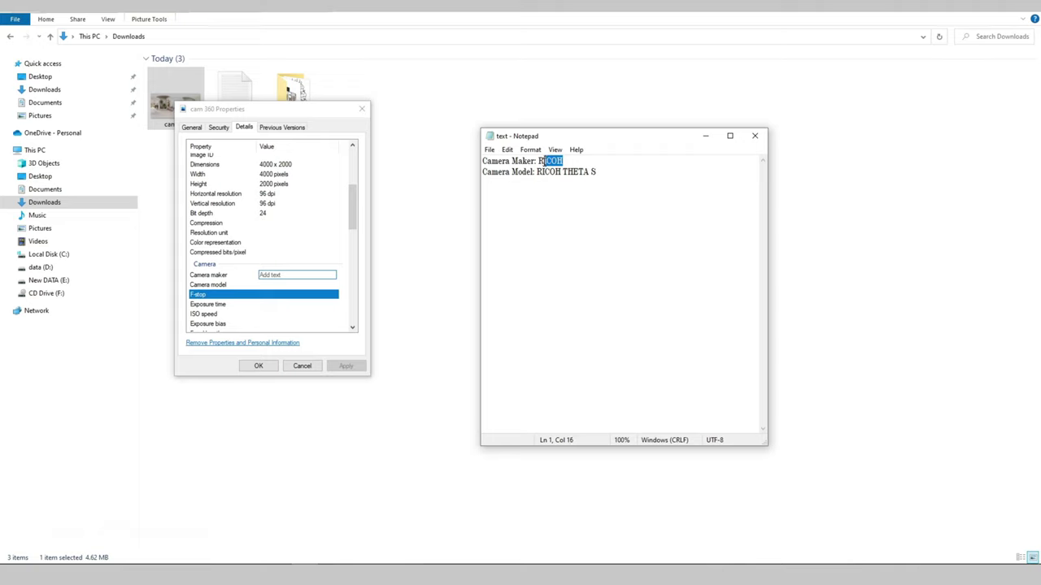
{"action": "right_click", "coordinate": [550, 160]}
{"action": "left_click", "coordinate": [585, 196]}
{"action": "left_click", "coordinate": [295, 275]}
{"action": "right_click", "coordinate": [295, 277]}
{"action": "left_click", "coordinate": [325, 330]}
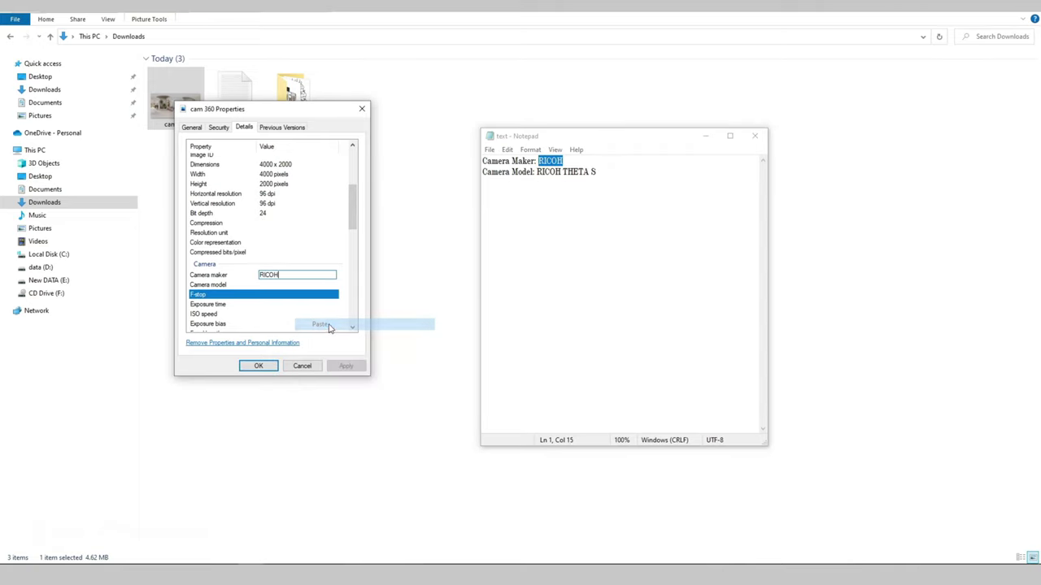
- Paste RICOH THETA S as the Camera model, apply and confirm, then close the notes
{"action": "left_click_drag", "start_coordinate": [599, 171], "coordinate": [536, 173]}
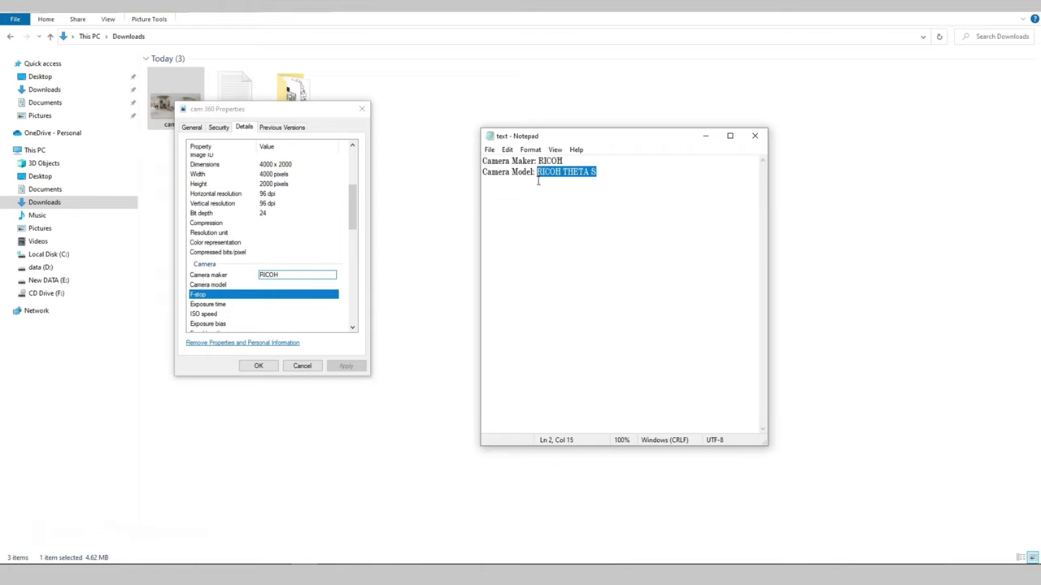
{"action": "right_click", "coordinate": [559, 170]}
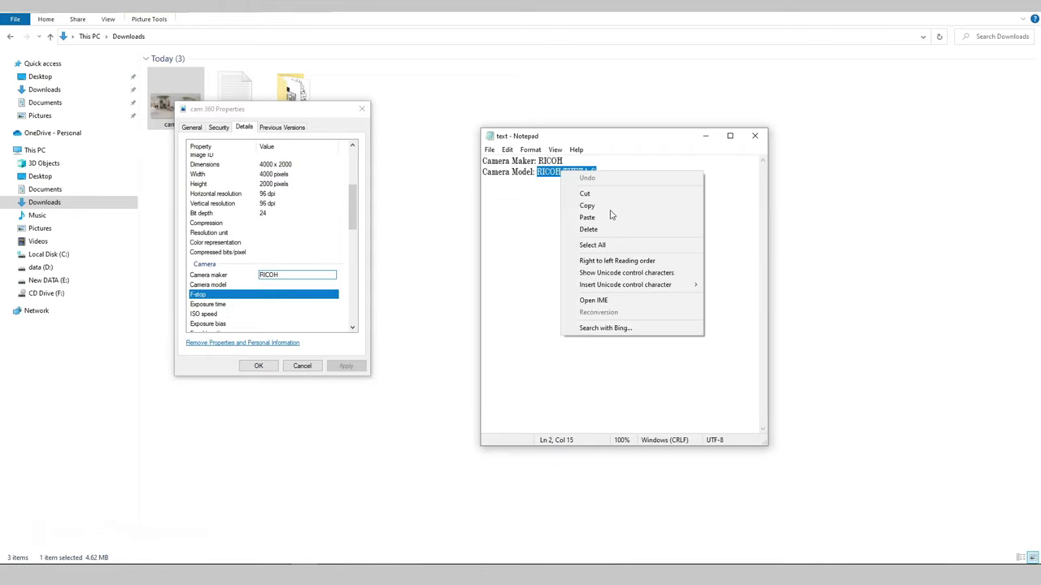
{"action": "left_click", "coordinate": [569, 209]}
{"action": "left_click", "coordinate": [288, 284]}
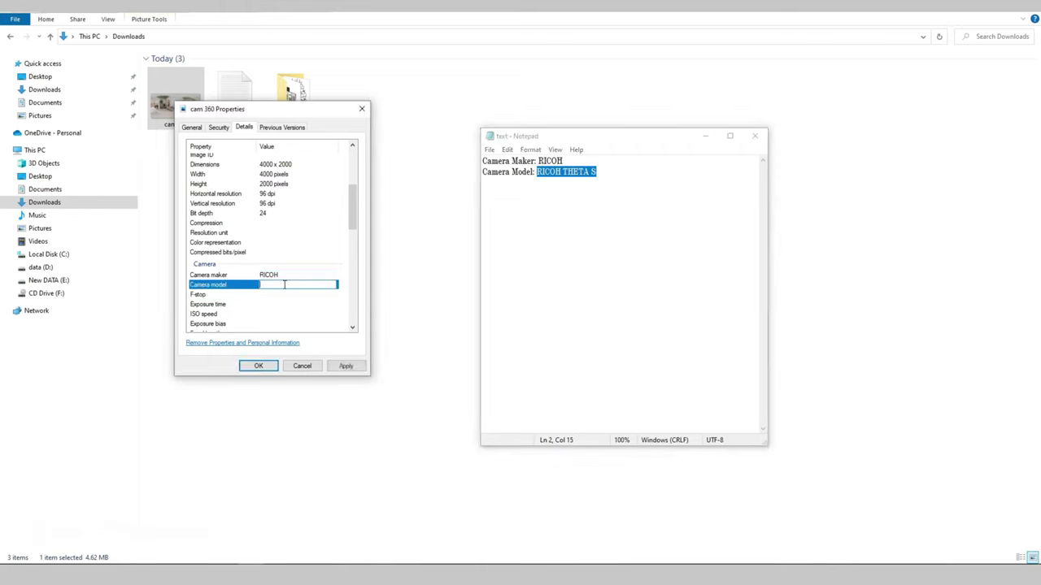
{"action": "right_click", "coordinate": [285, 284]}
{"action": "left_click", "coordinate": [322, 337]}
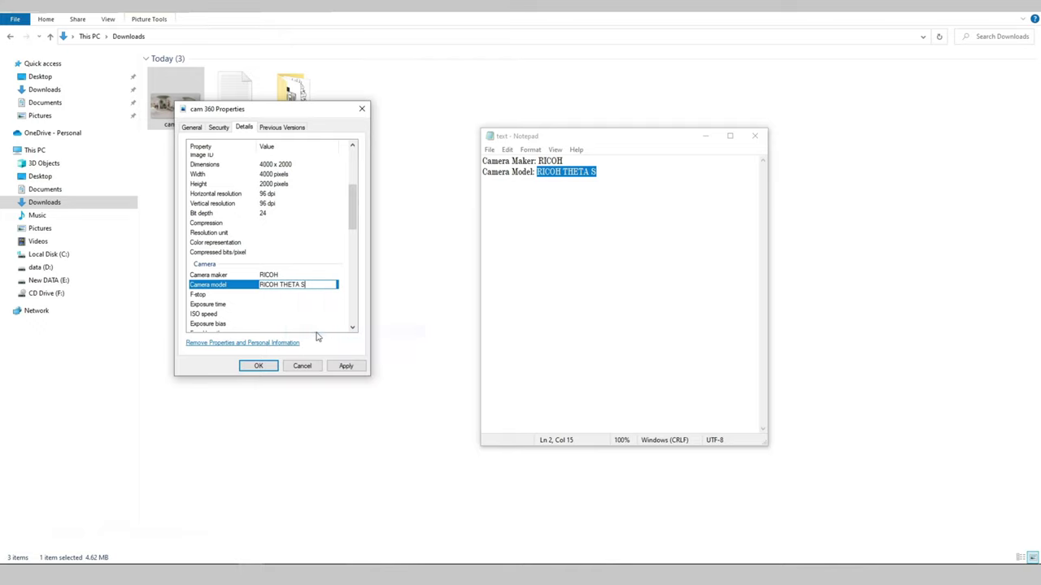
{"action": "left_click", "coordinate": [345, 368]}
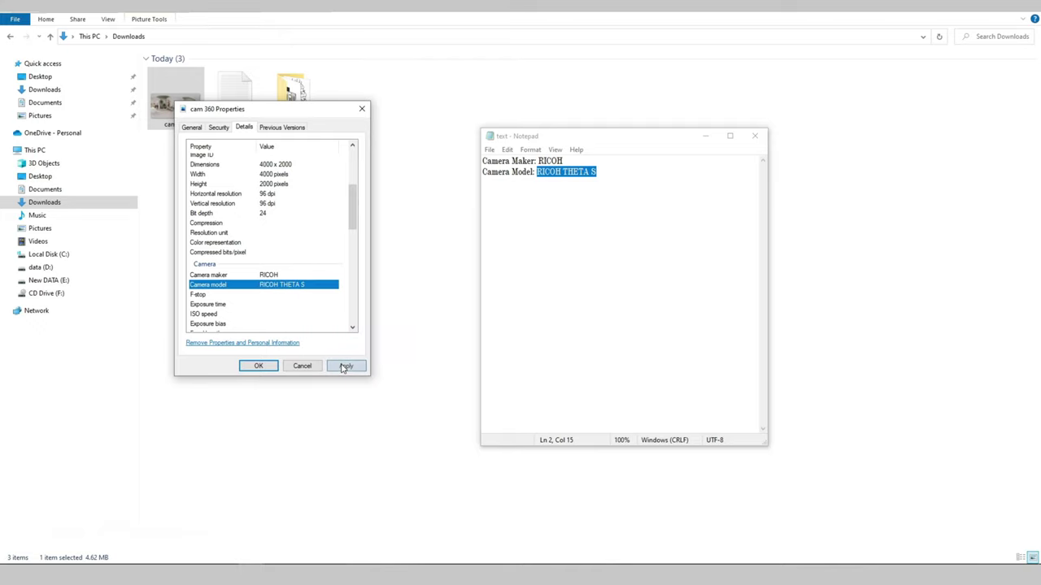
{"action": "left_click", "coordinate": [259, 366]}
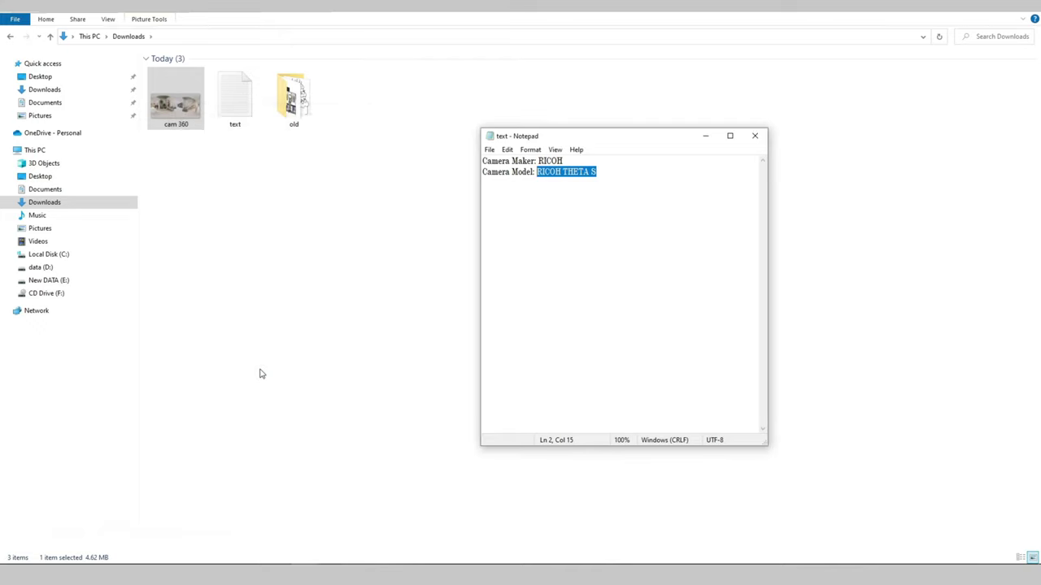
{"action": "left_click", "coordinate": [755, 136]}
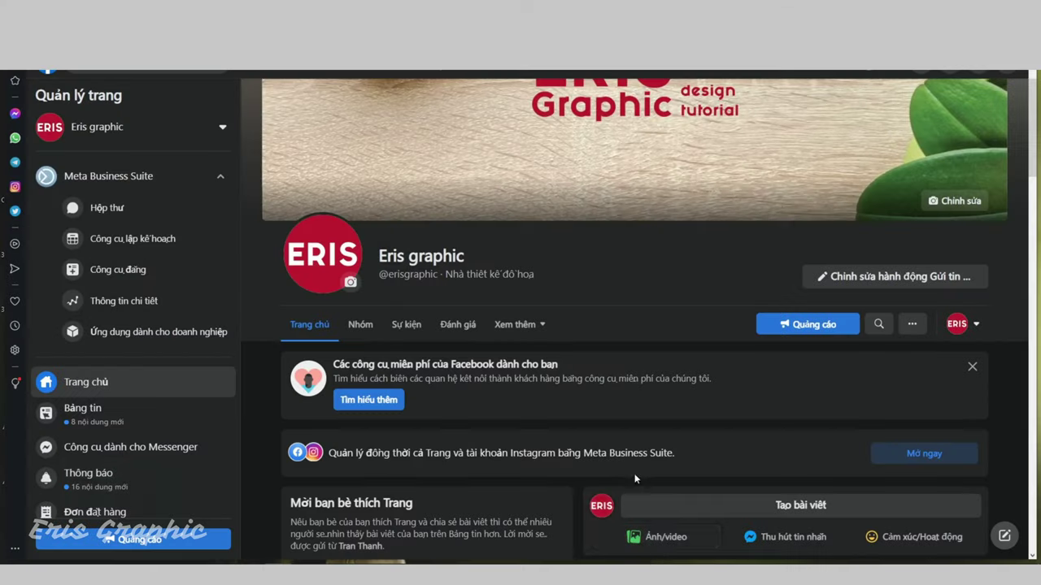
- Start a photo post on the Eris graphic page with the cam 360 image from Downloads
{"action": "left_click", "coordinate": [667, 536]}
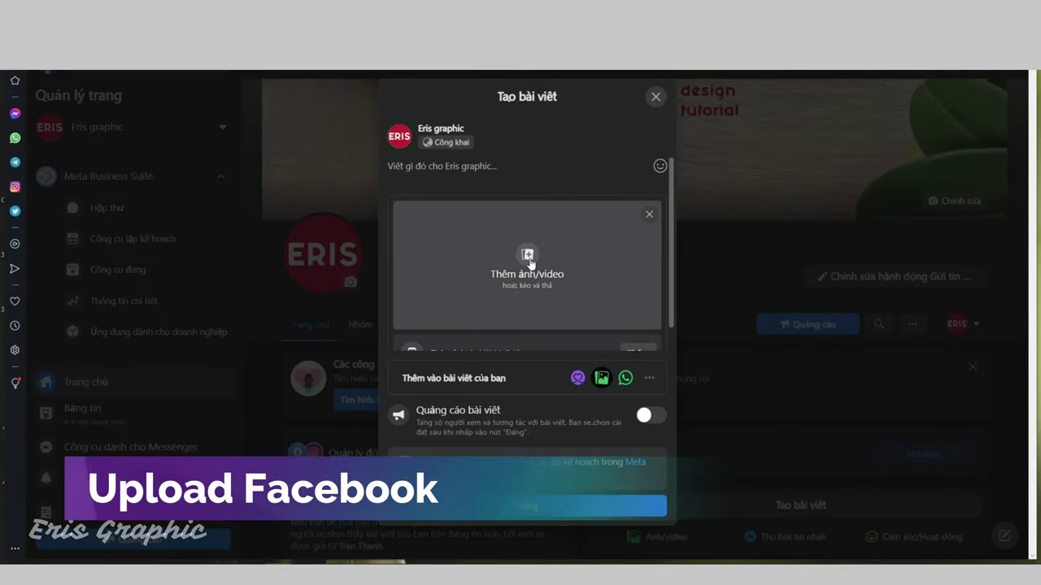
{"action": "left_click", "coordinate": [527, 254]}
{"action": "left_click", "coordinate": [638, 391]}
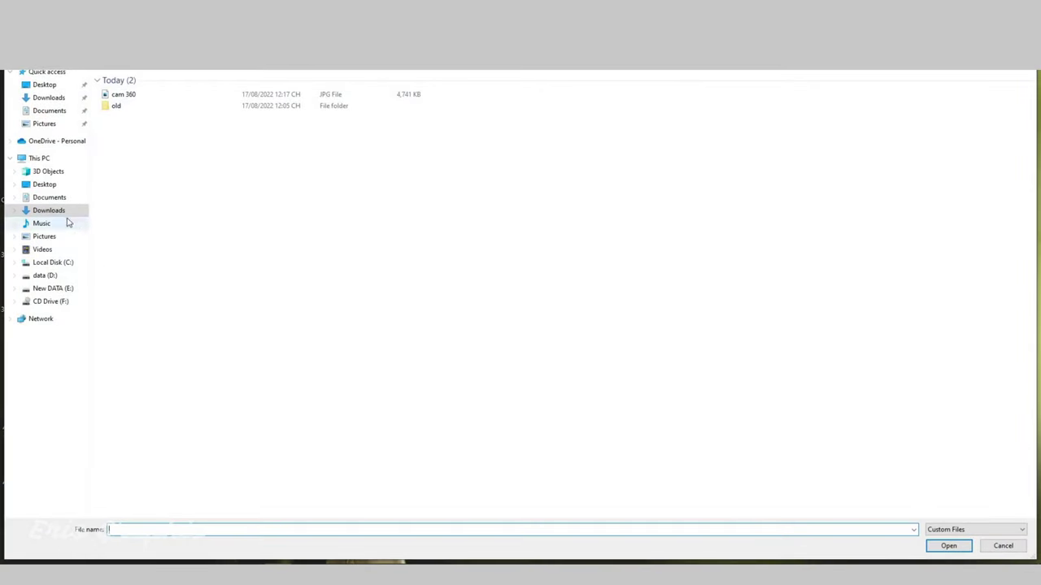
{"action": "left_click", "coordinate": [130, 95]}
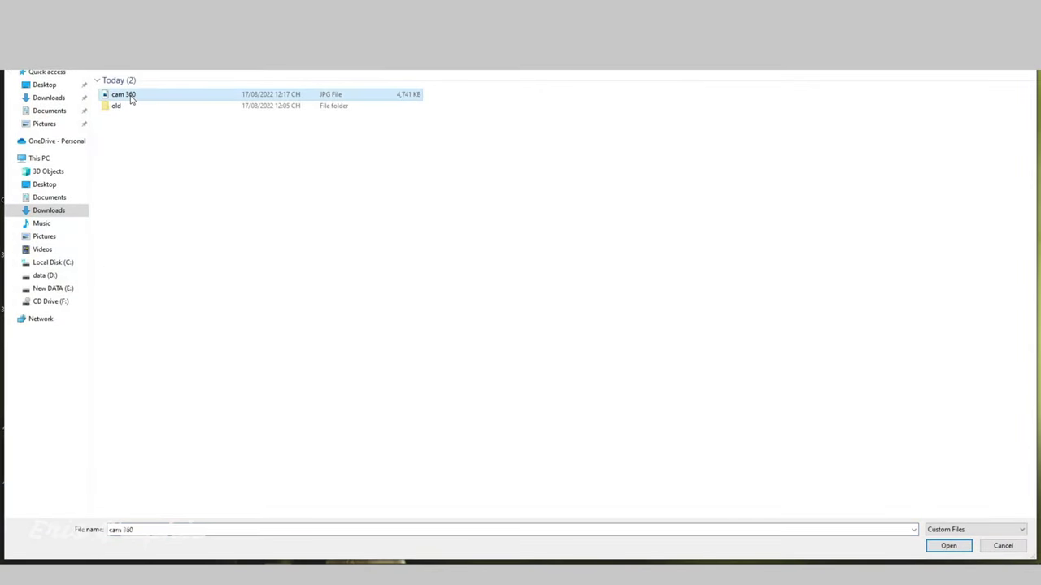
{"action": "left_click", "coordinate": [947, 547]}
{"action": "scroll", "coordinate": [649, 271], "scroll_direction": "down", "scroll_amount": 1}
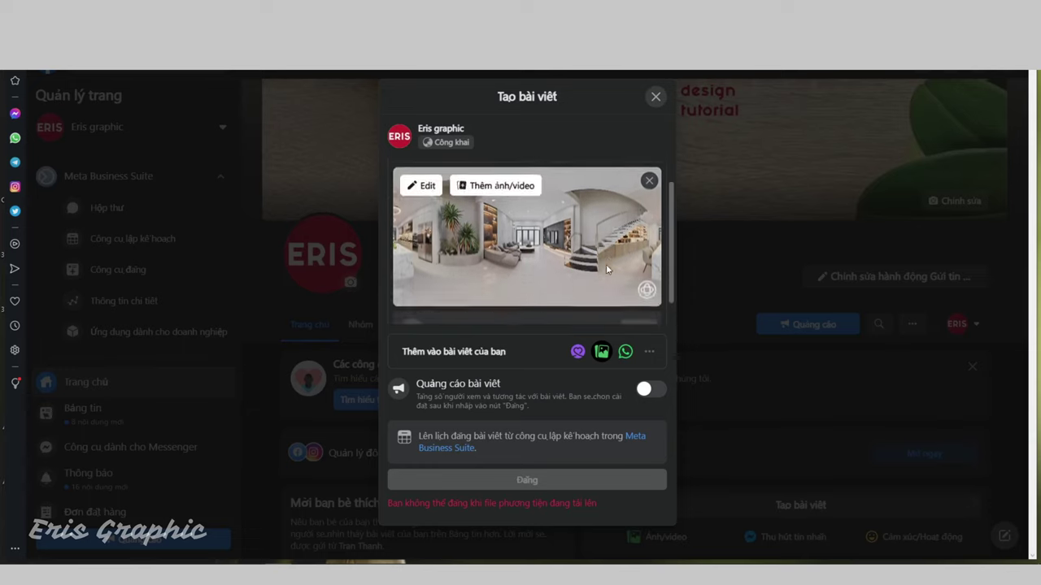
{"action": "mouse_move", "coordinate": [527, 221]}
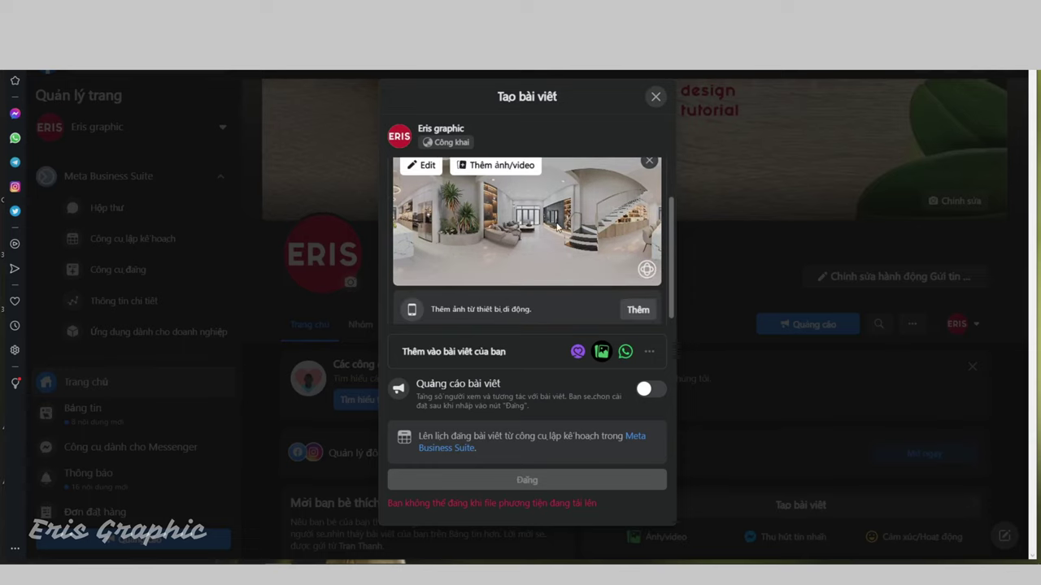
- Wait for the cam 360 upload to finish, then publish the post with Đăng
{"action": "scroll", "coordinate": [546, 254], "scroll_direction": "up", "scroll_amount": 1}
{"action": "scroll", "coordinate": [546, 253], "scroll_direction": "up", "scroll_amount": 1}
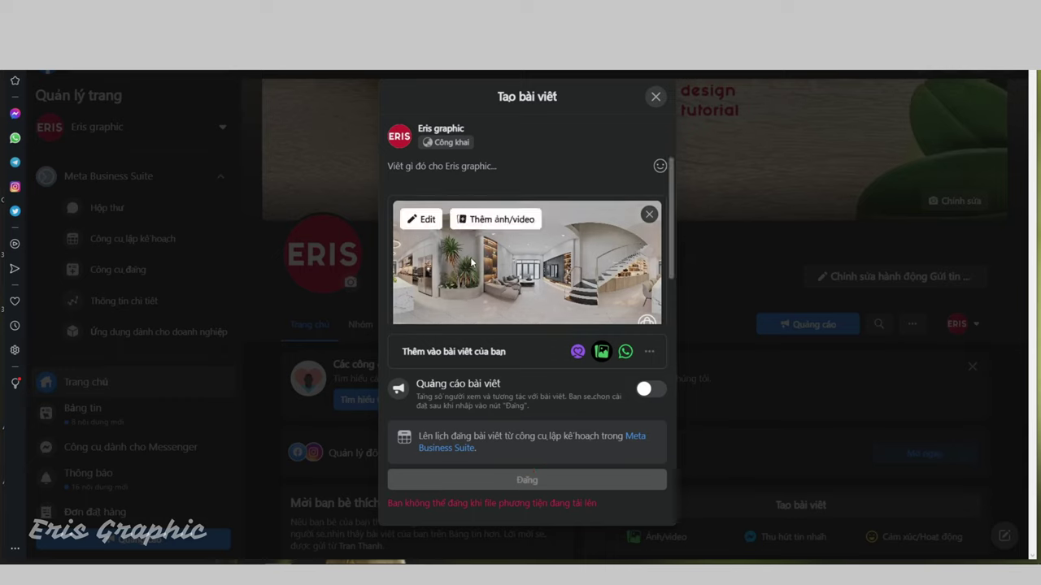
{"action": "scroll", "coordinate": [471, 262], "scroll_direction": "down", "scroll_amount": 1}
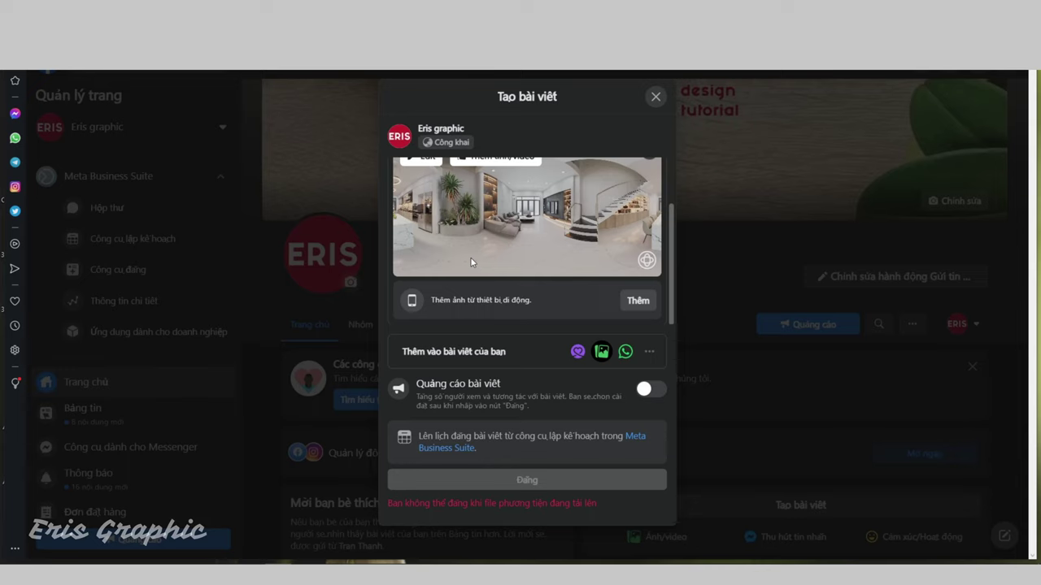
{"action": "scroll", "coordinate": [471, 262], "scroll_direction": "up", "scroll_amount": 1}
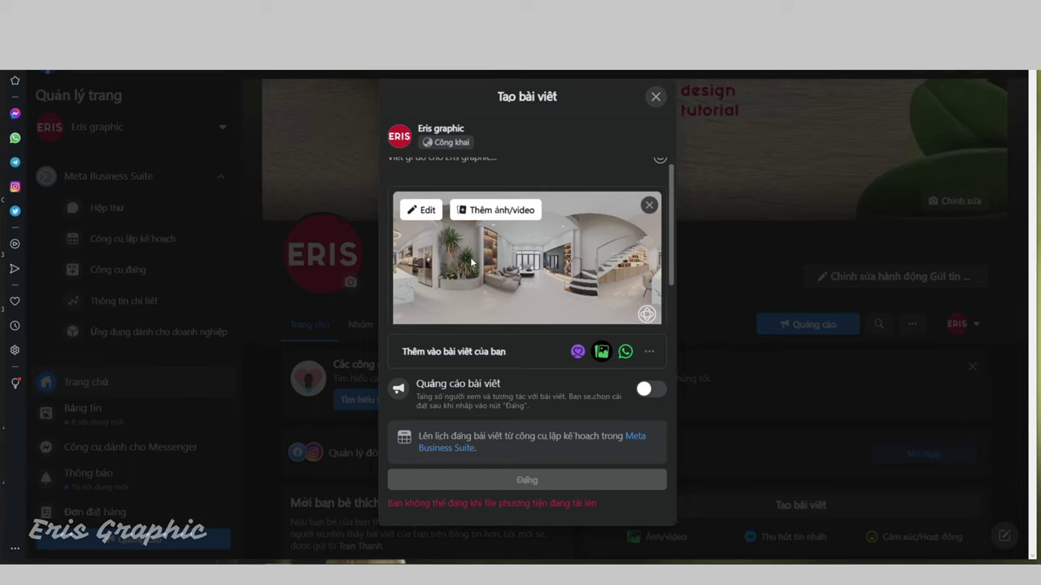
{"action": "scroll", "coordinate": [471, 261], "scroll_direction": "down", "scroll_amount": 1}
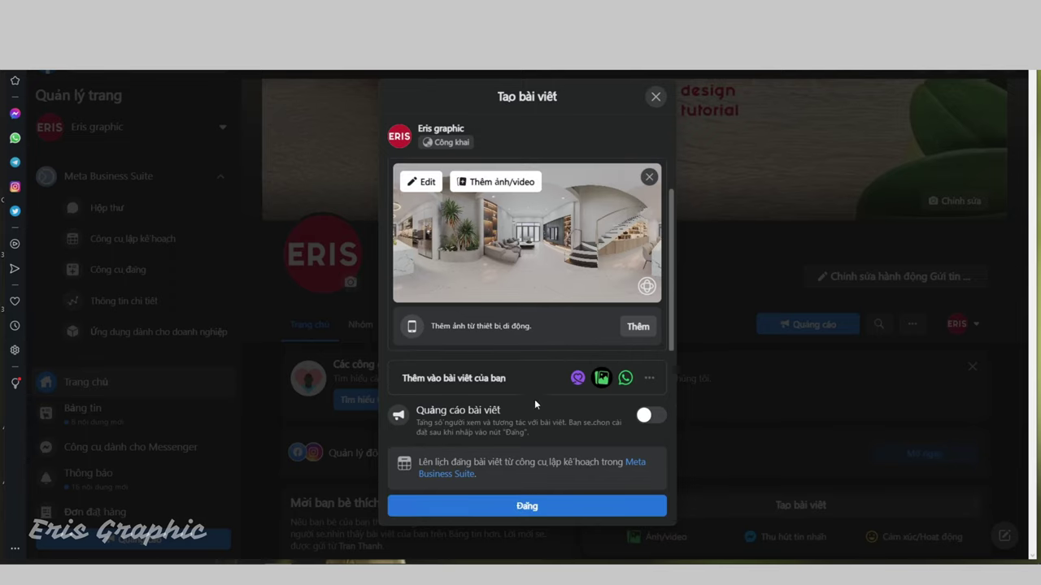
{"action": "left_click", "coordinate": [557, 506]}
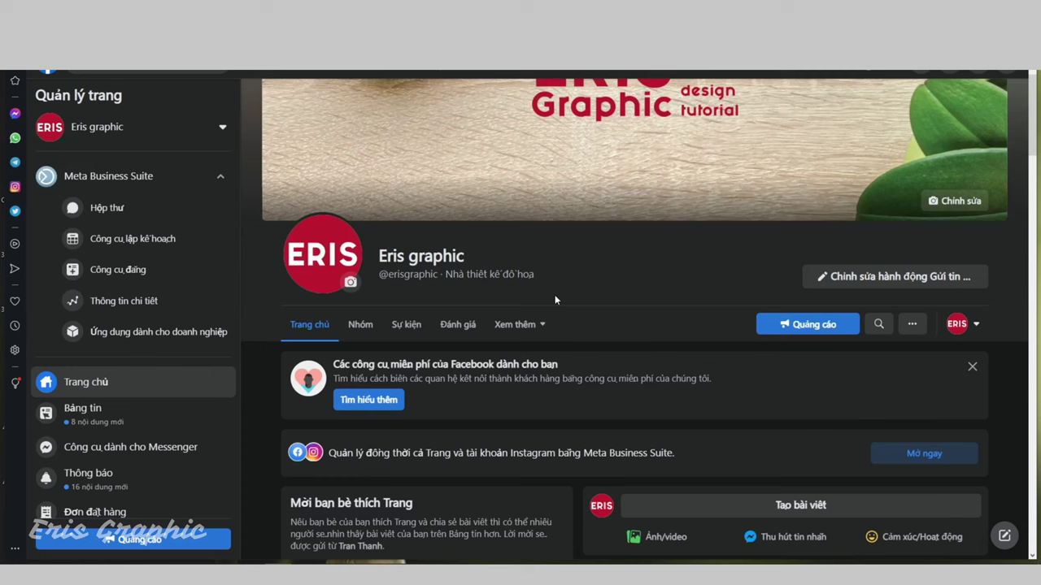
- Scroll down the Eris graphic page to the new interactive 360° living-room photo post
{"action": "scroll", "coordinate": [700, 344], "scroll_direction": "down", "scroll_amount": 3}
{"action": "scroll", "coordinate": [716, 319], "scroll_direction": "down", "scroll_amount": 3}
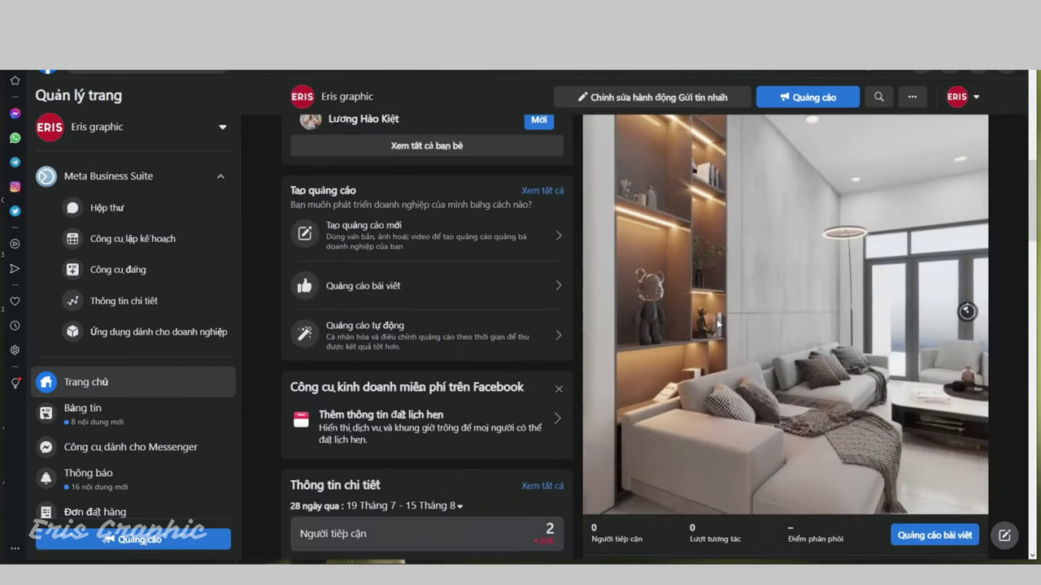